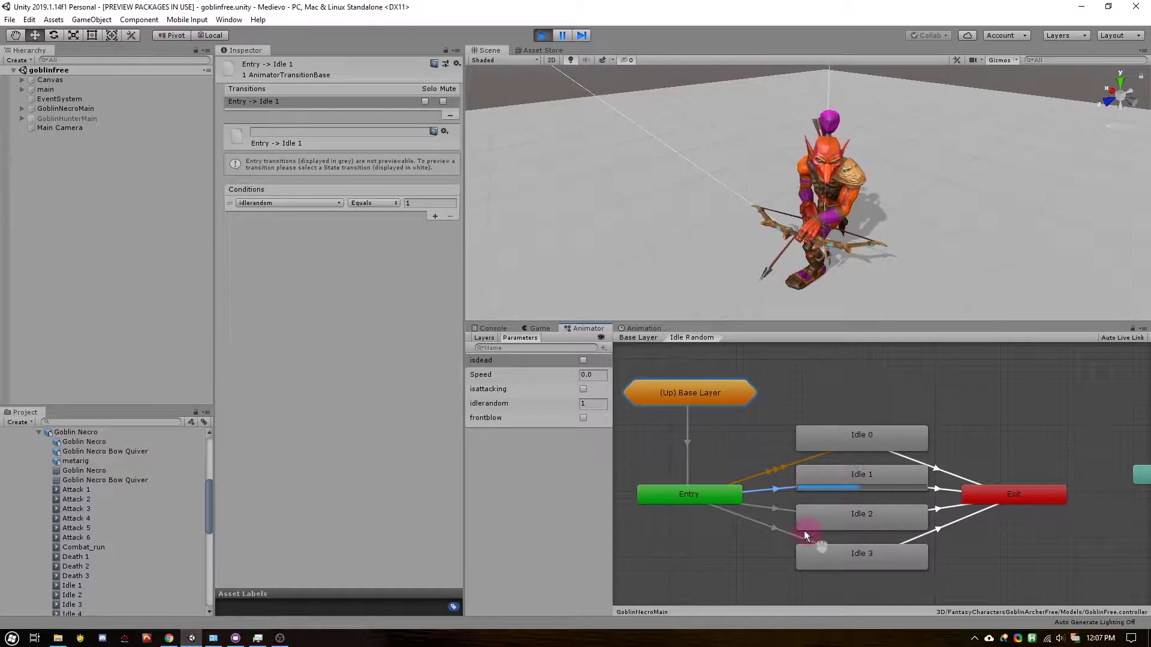
# - Inspect the condition of the Entry to Idle 3 transition in Idle Random and review the Base Layer state machine
pyautogui.click(773, 526)
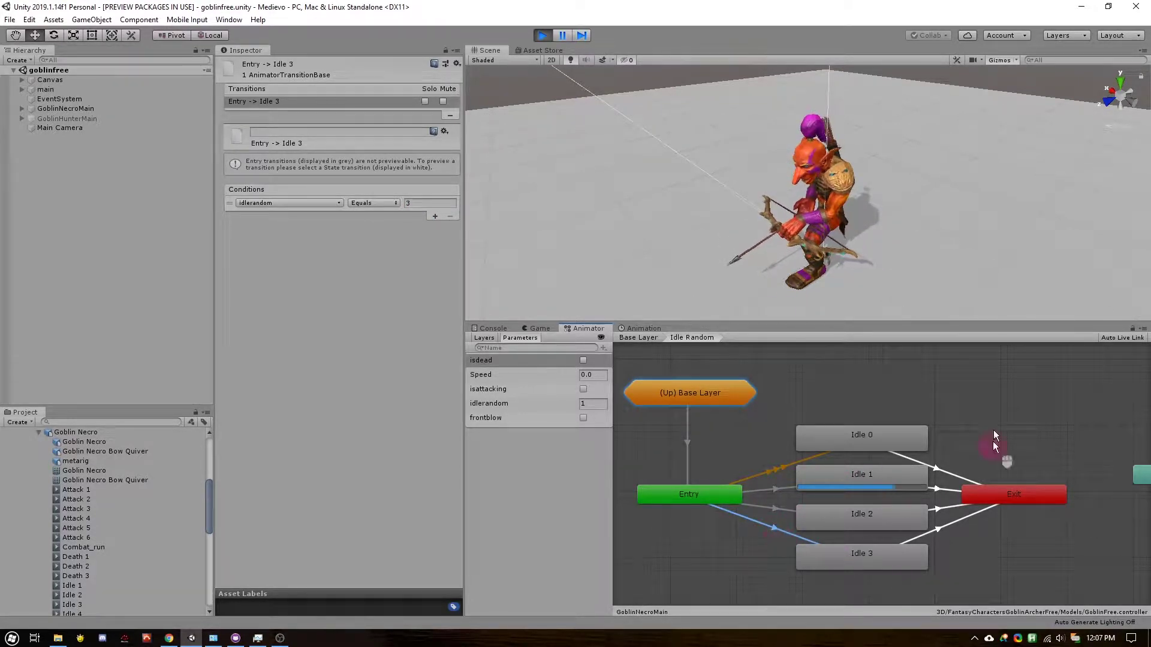
pyautogui.click(740, 476)
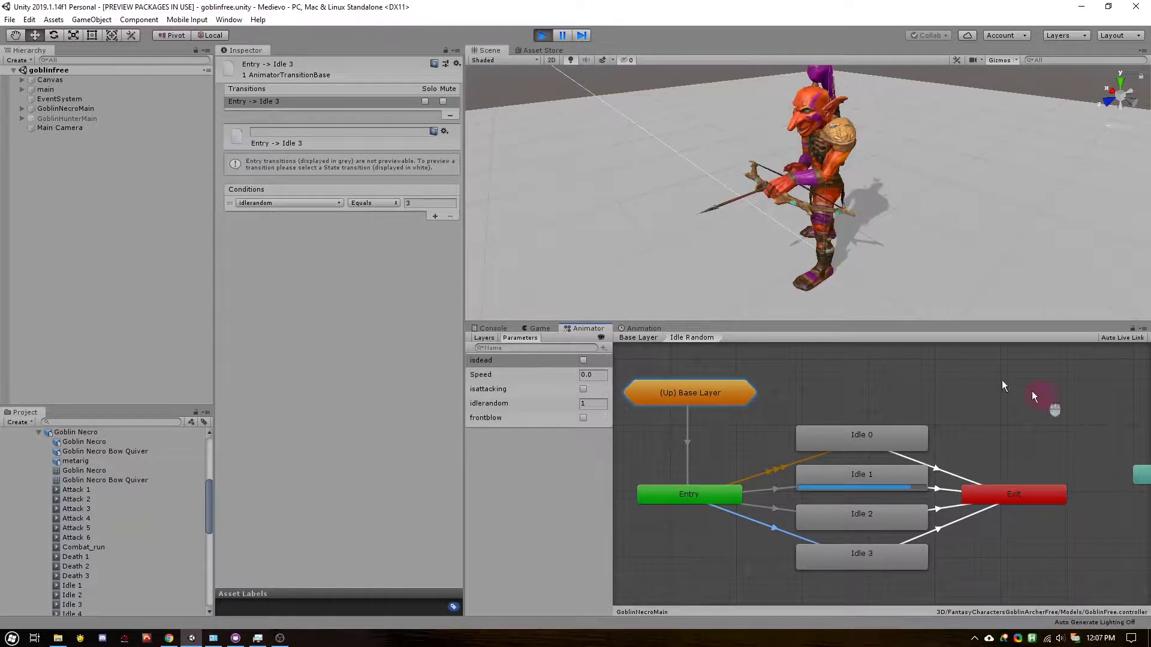
pyautogui.click(638, 337)
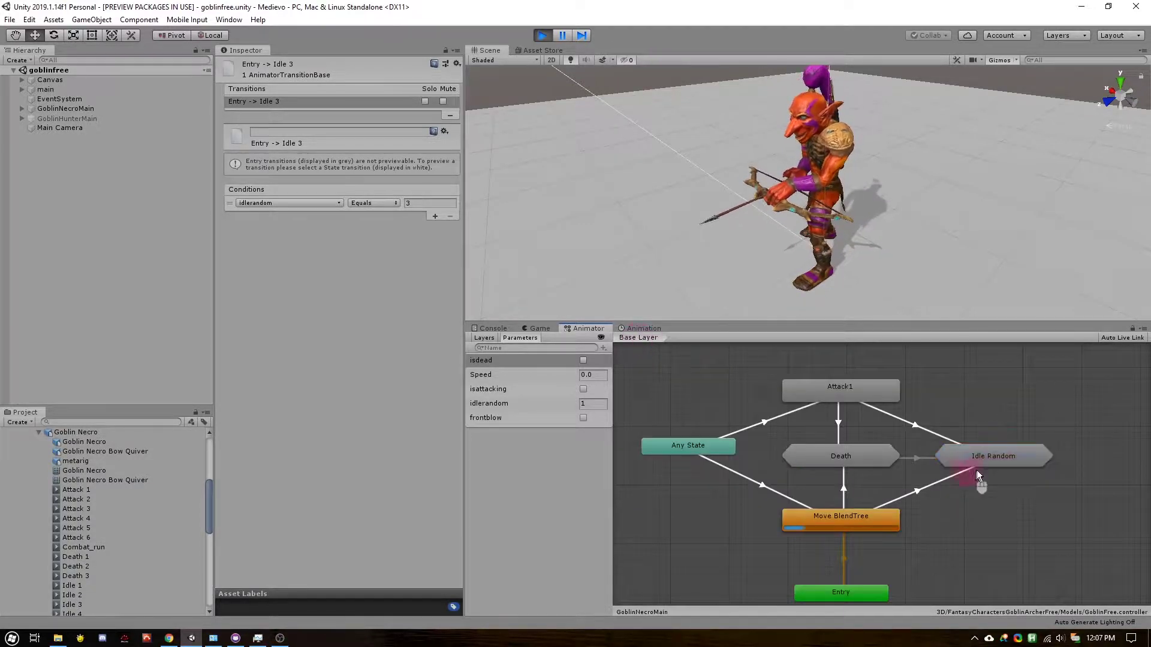
pyautogui.click(1113, 338)
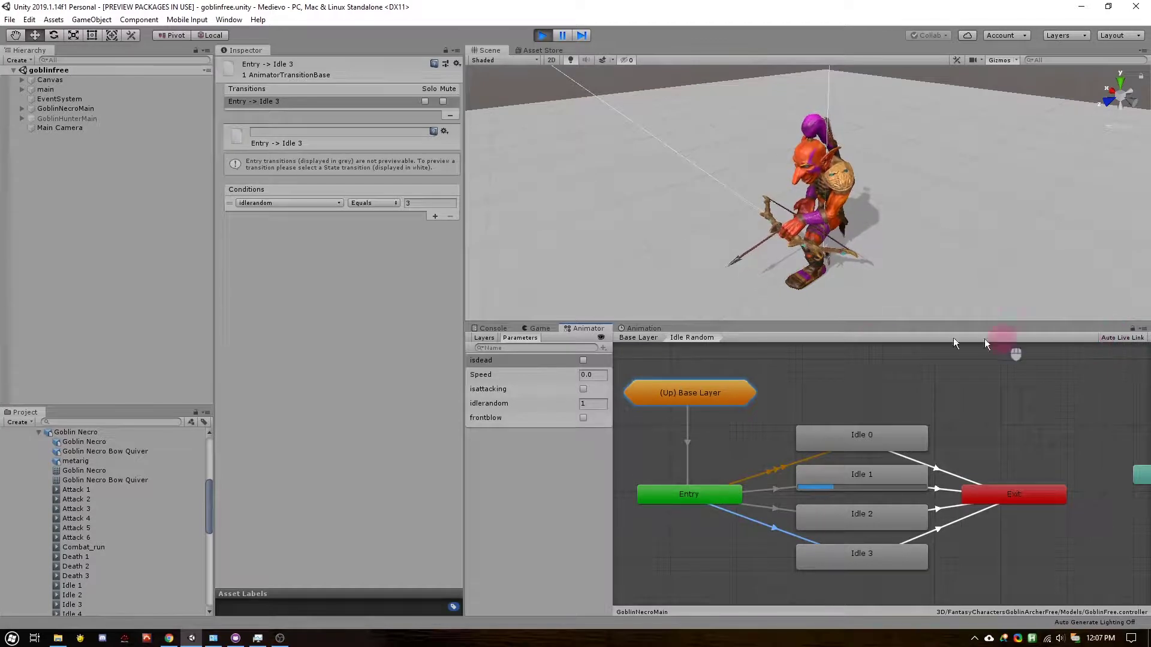
pyautogui.click(637, 337)
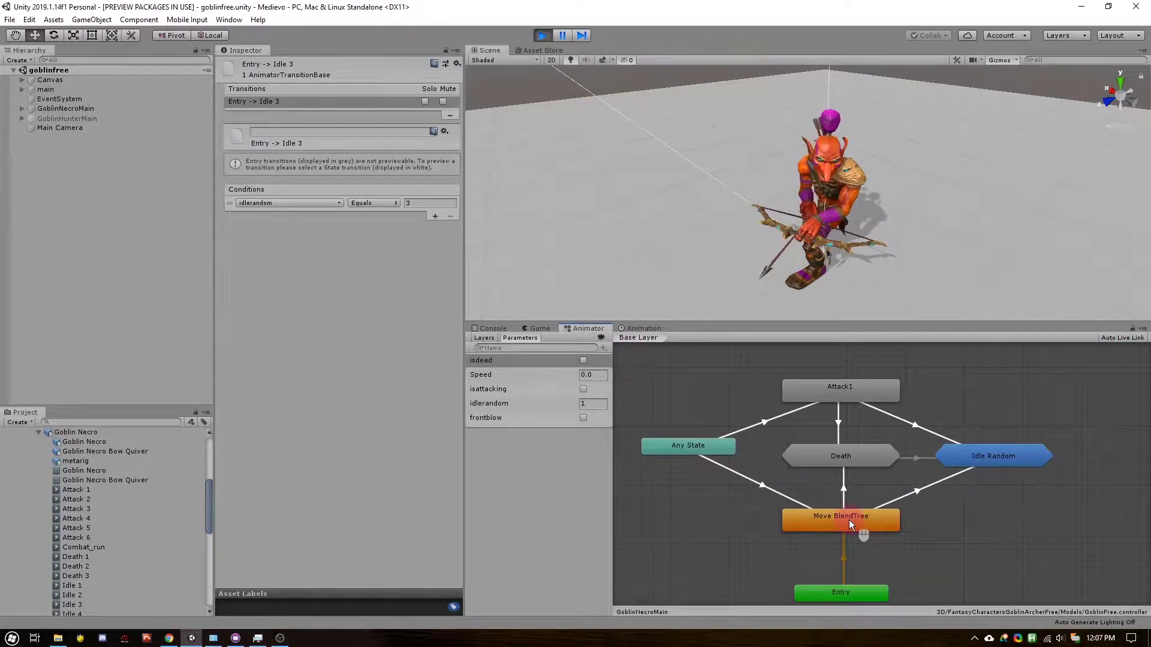
pyautogui.moveTo(998, 503); pyautogui.dragTo(959, 493, button='middle')
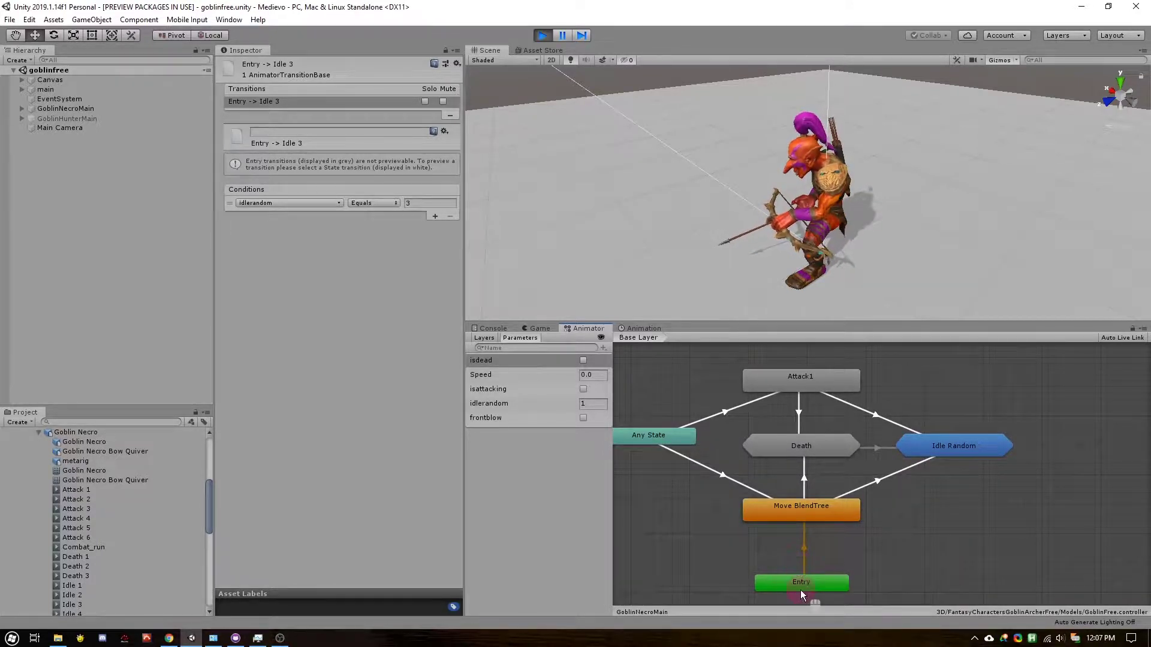
# - Set Idle 0 inside the Idle Random sub-state machine as the layer default state
pyautogui.click(942, 446)
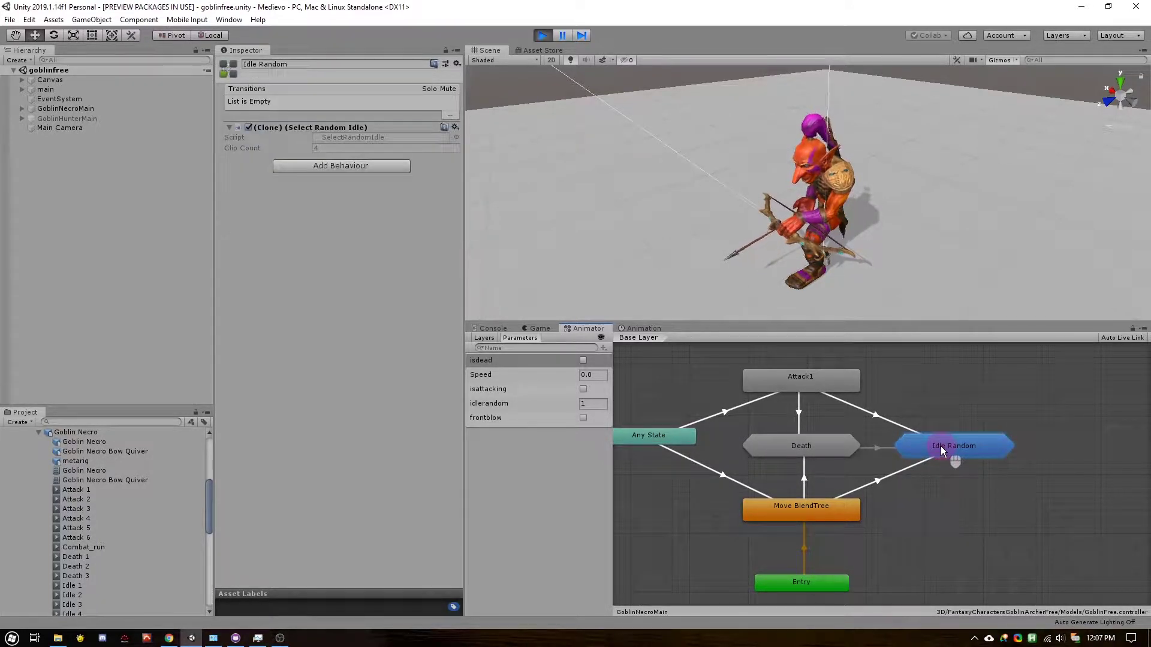
pyautogui.rightClick(941, 446)
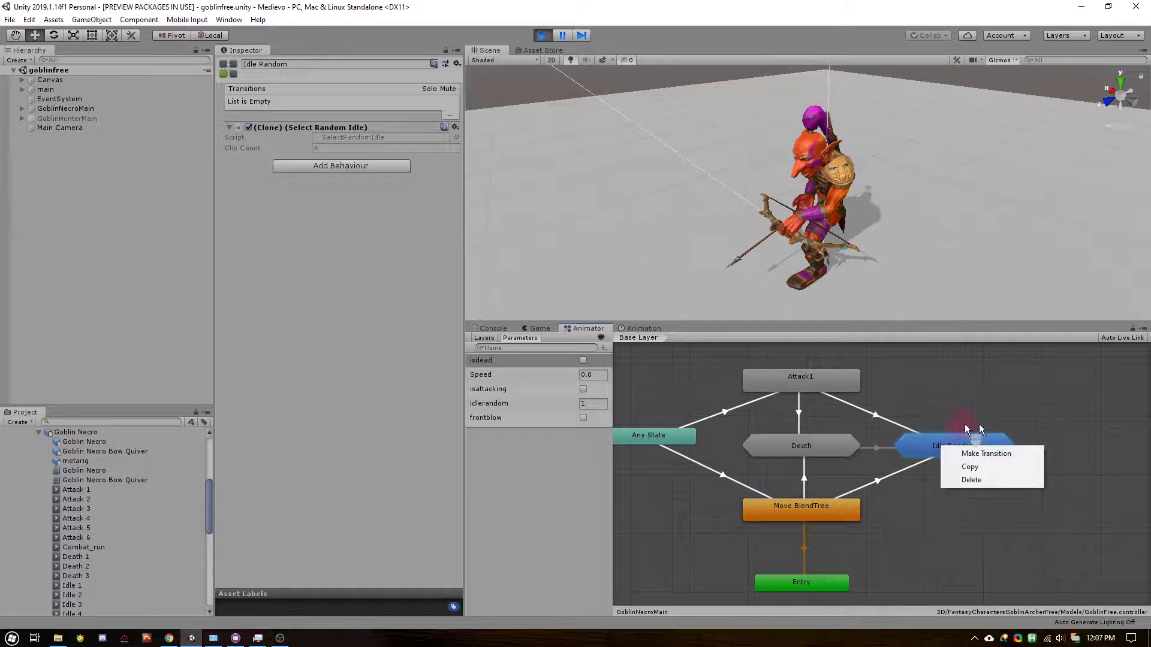
pyautogui.click(923, 447)
pyautogui.doubleClick(923, 447)
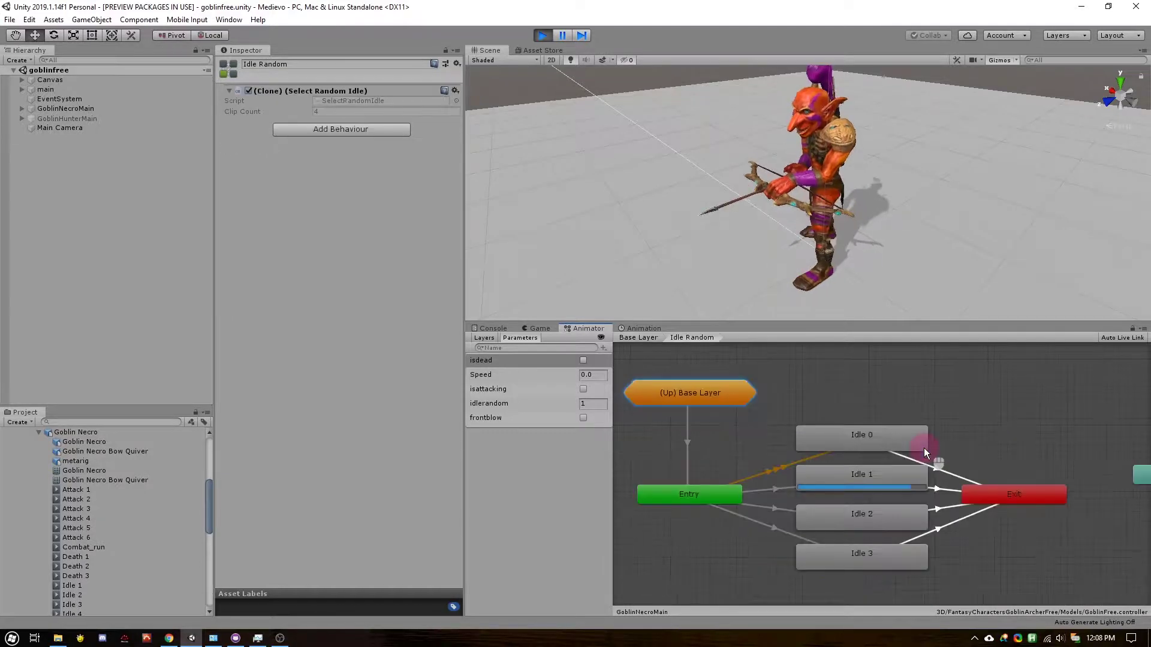
pyautogui.click(848, 444)
pyautogui.rightClick(847, 445)
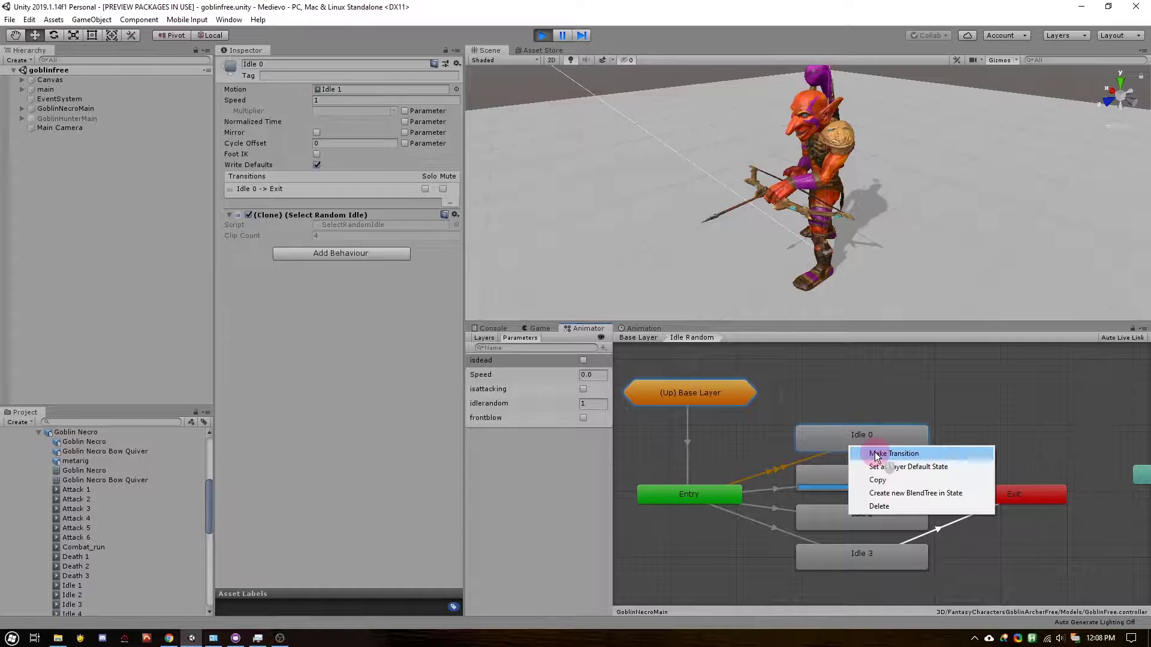
pyautogui.click(893, 467)
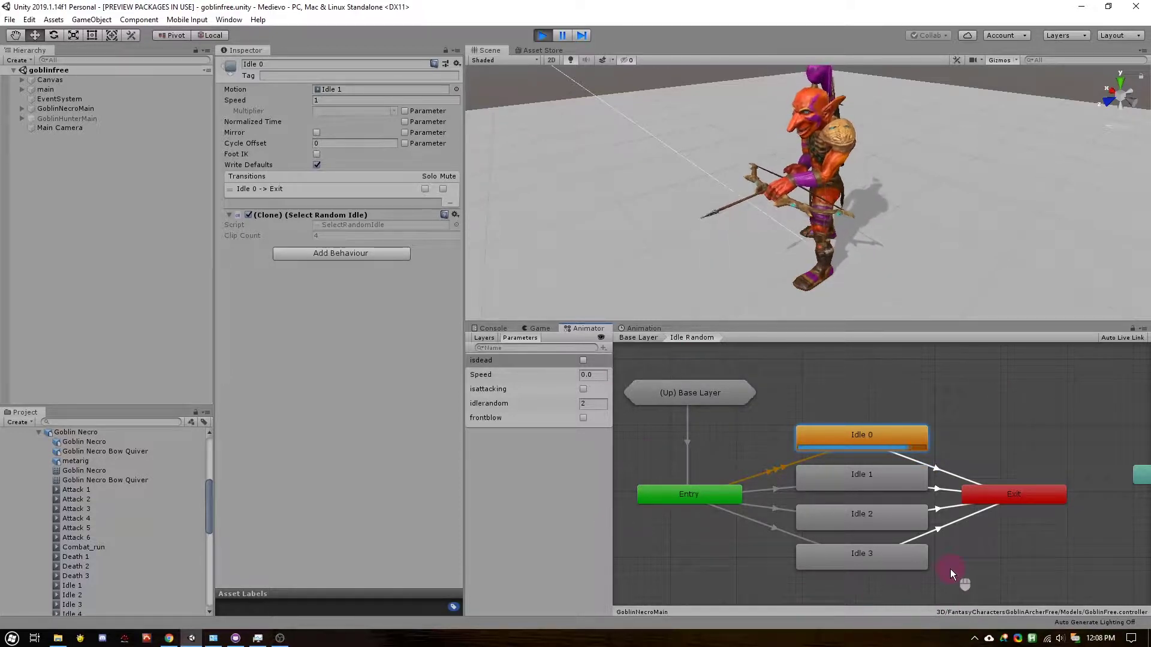
# - Inspect the transitions from Entry to Idle 1, Idle 3 and Idle 0 inside Idle Random
pyautogui.click(775, 490)
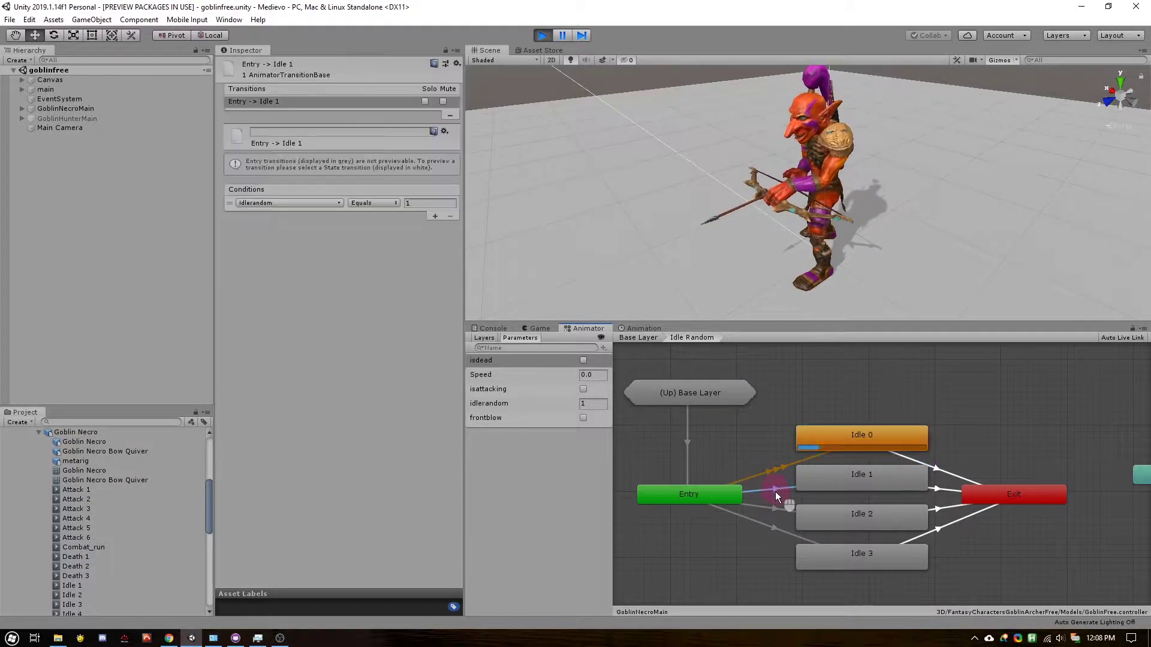
pyautogui.click(775, 530)
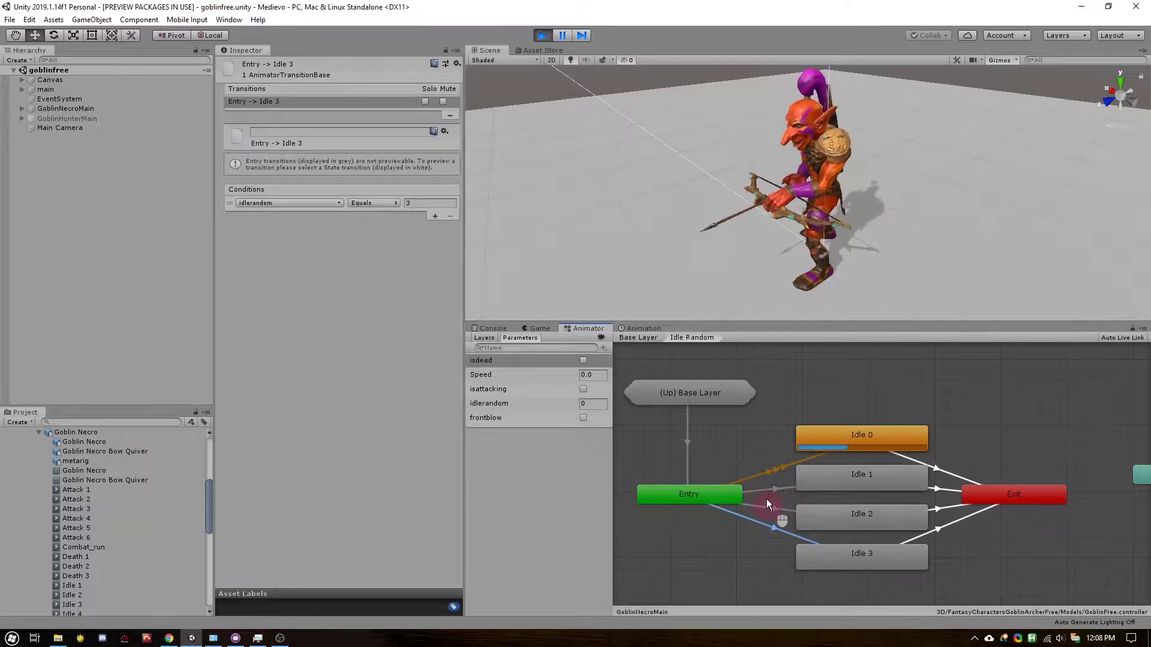
pyautogui.click(772, 468)
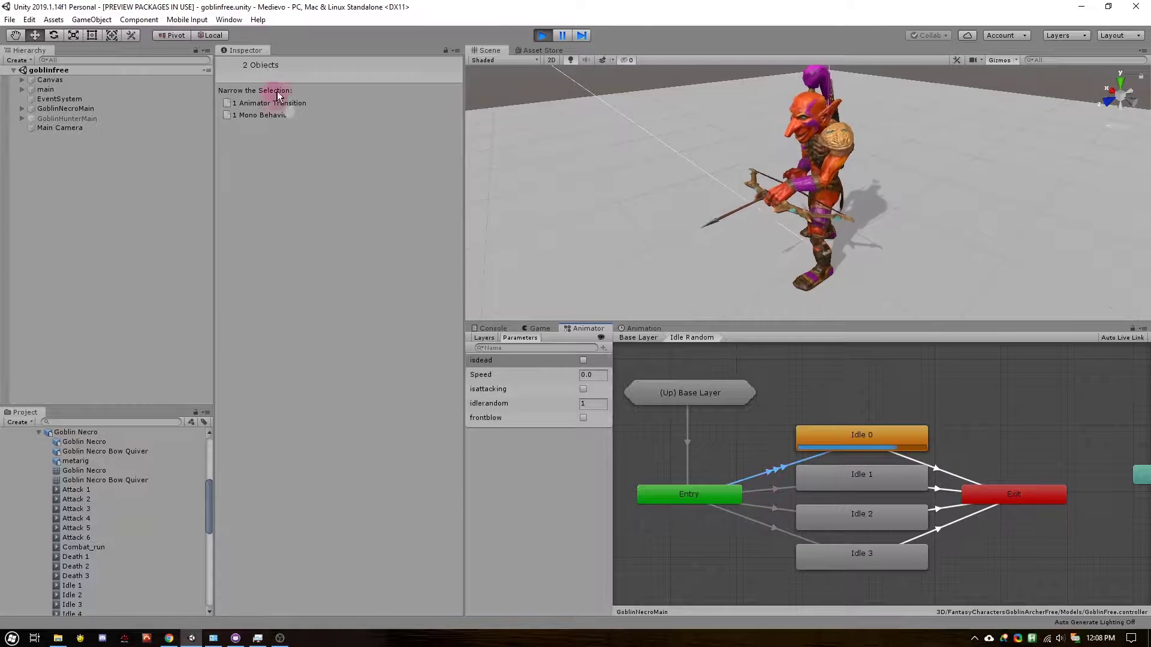
# - Return to the Base Layer and inspect the default entry transition leading to Idle Random
pyautogui.doubleClick(685, 392)
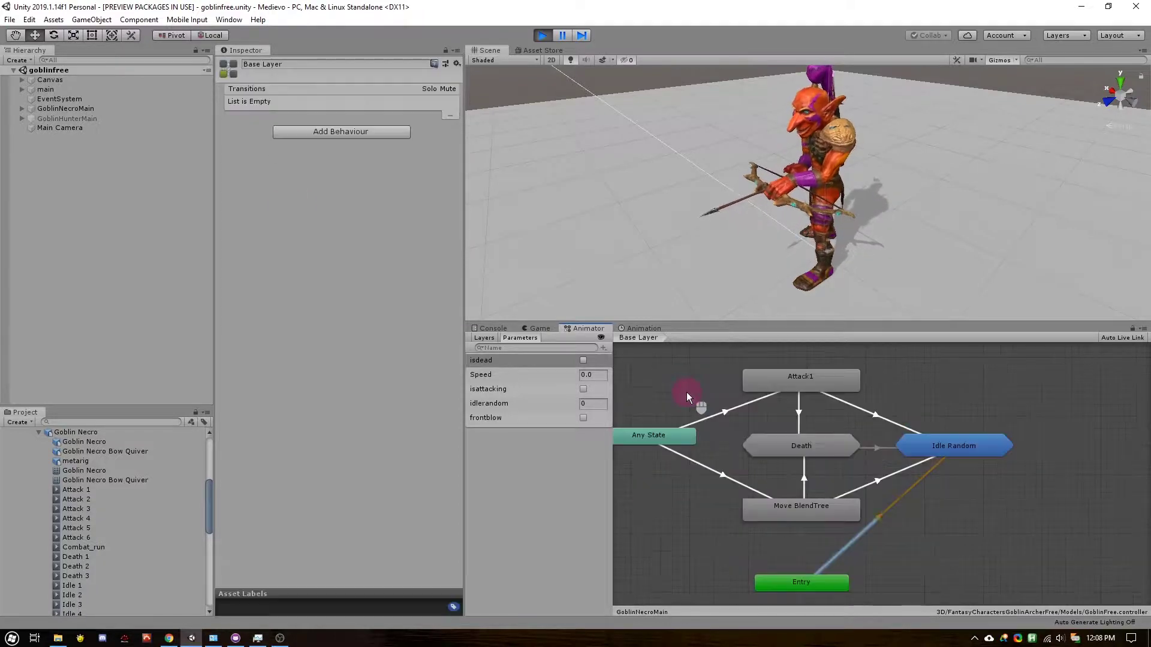
pyautogui.click(911, 483)
pyautogui.click(889, 504)
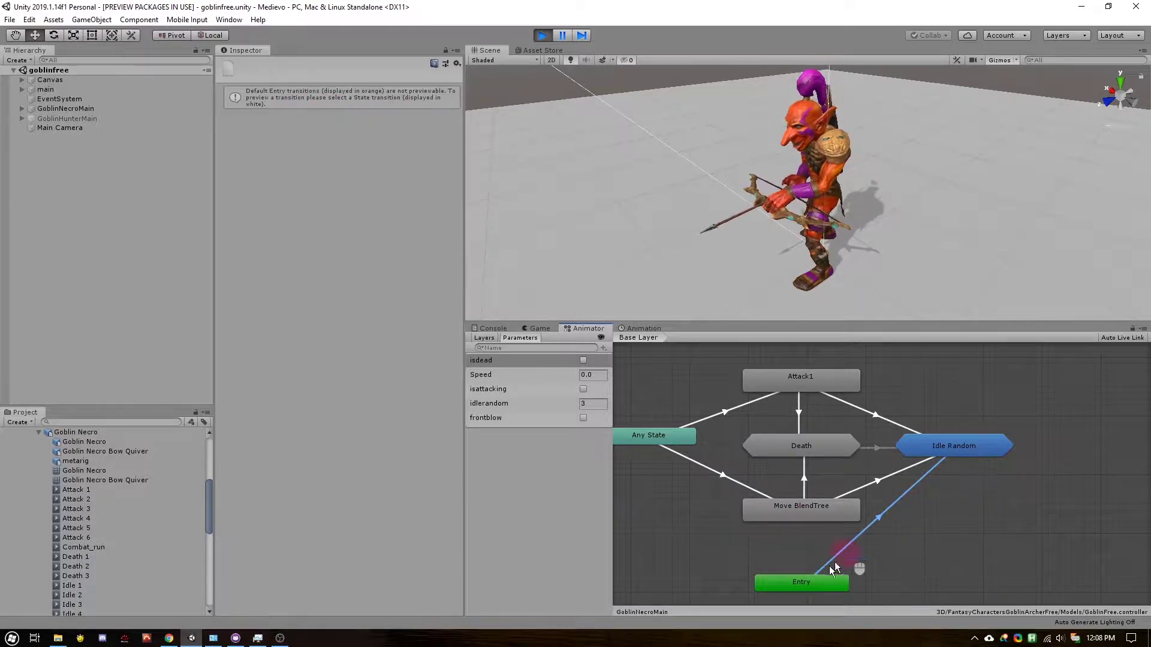
# - Locate the SelectRandomIdle script attached to Idle Random in the project and display its code
pyautogui.click(951, 446)
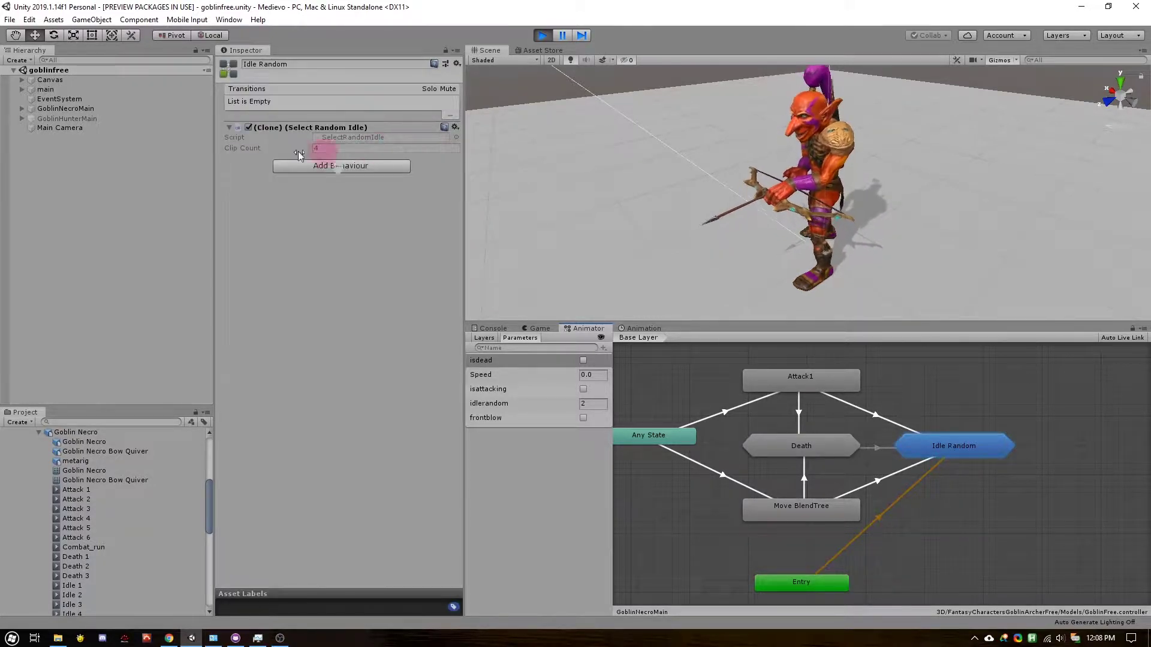
pyautogui.click(367, 141)
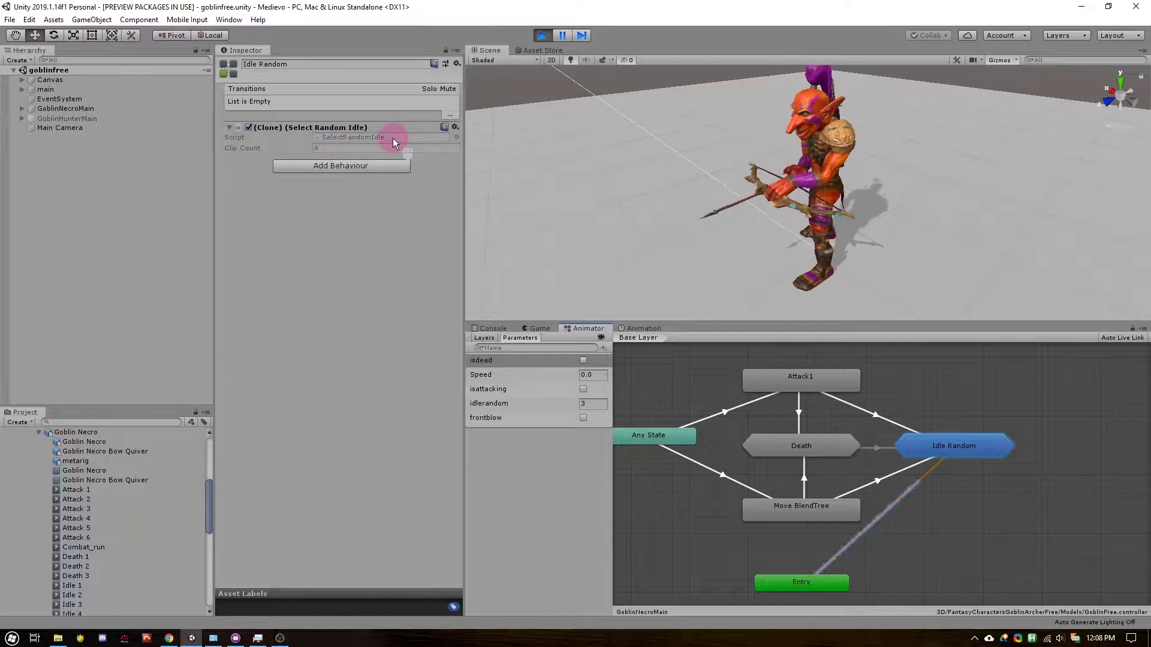
pyautogui.click(344, 140)
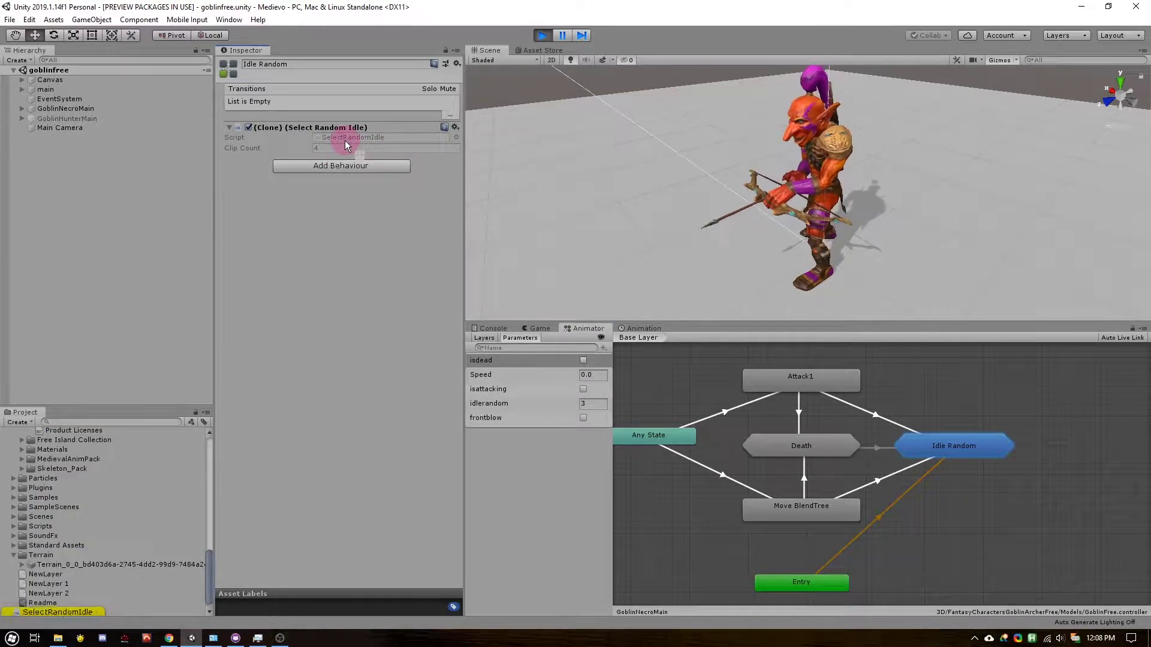
pyautogui.click(62, 610)
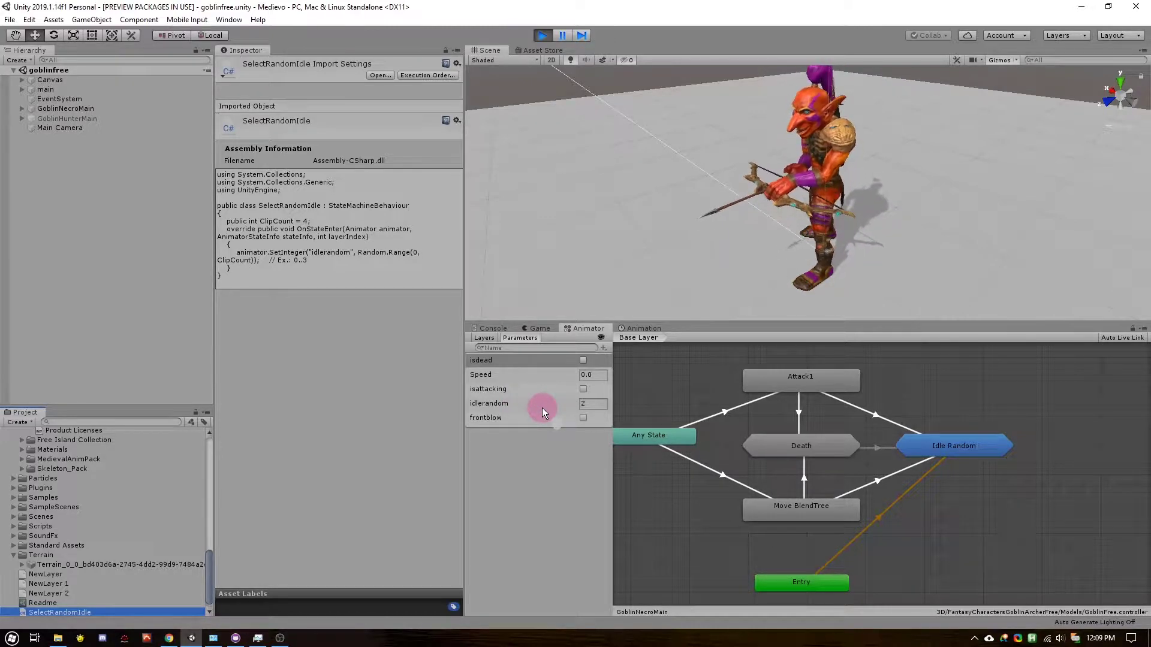
# - Set Move BlendTree on the Base Layer as the layer default state
pyautogui.doubleClick(940, 444)
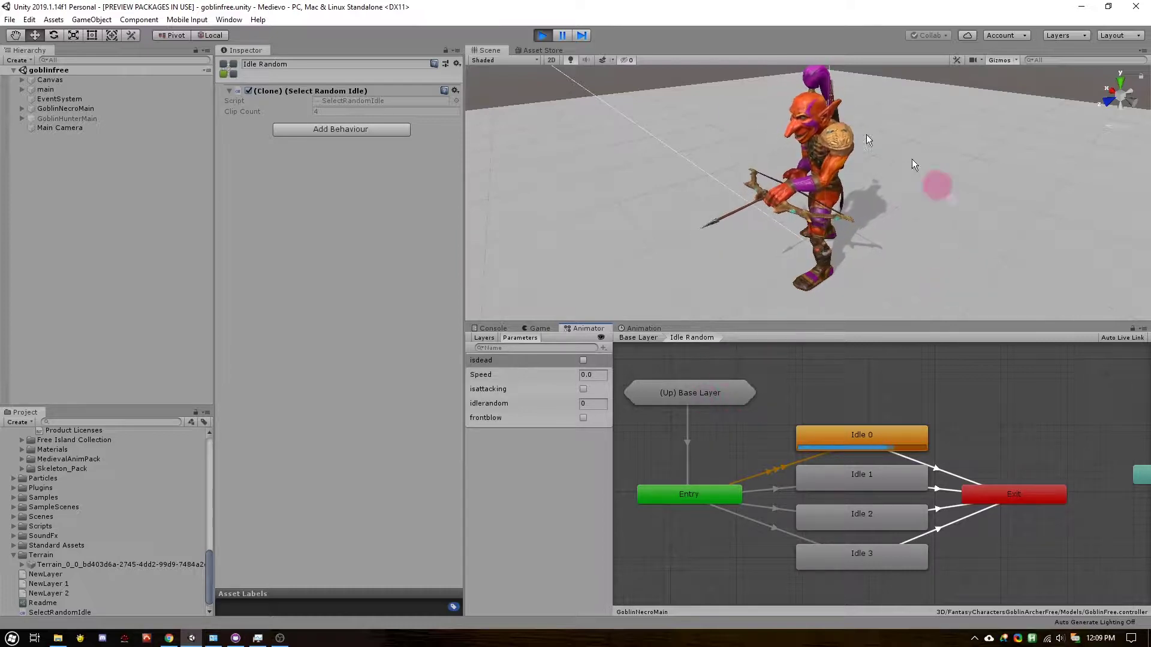
pyautogui.doubleClick(706, 391)
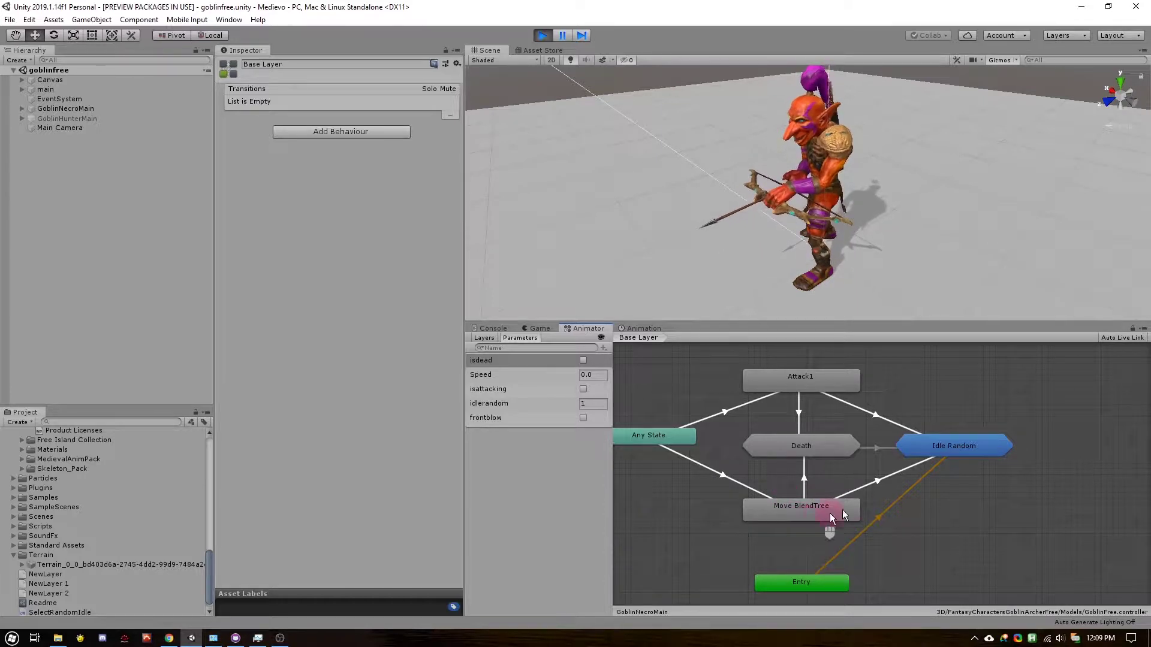
pyautogui.click(819, 512)
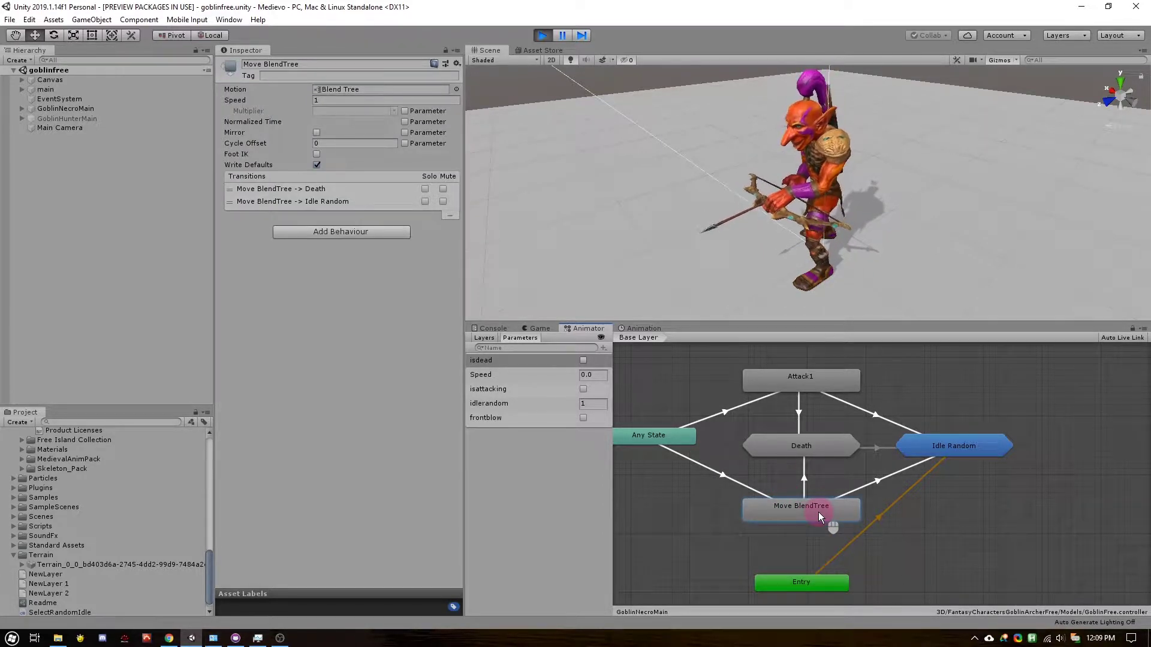
pyautogui.rightClick(819, 513)
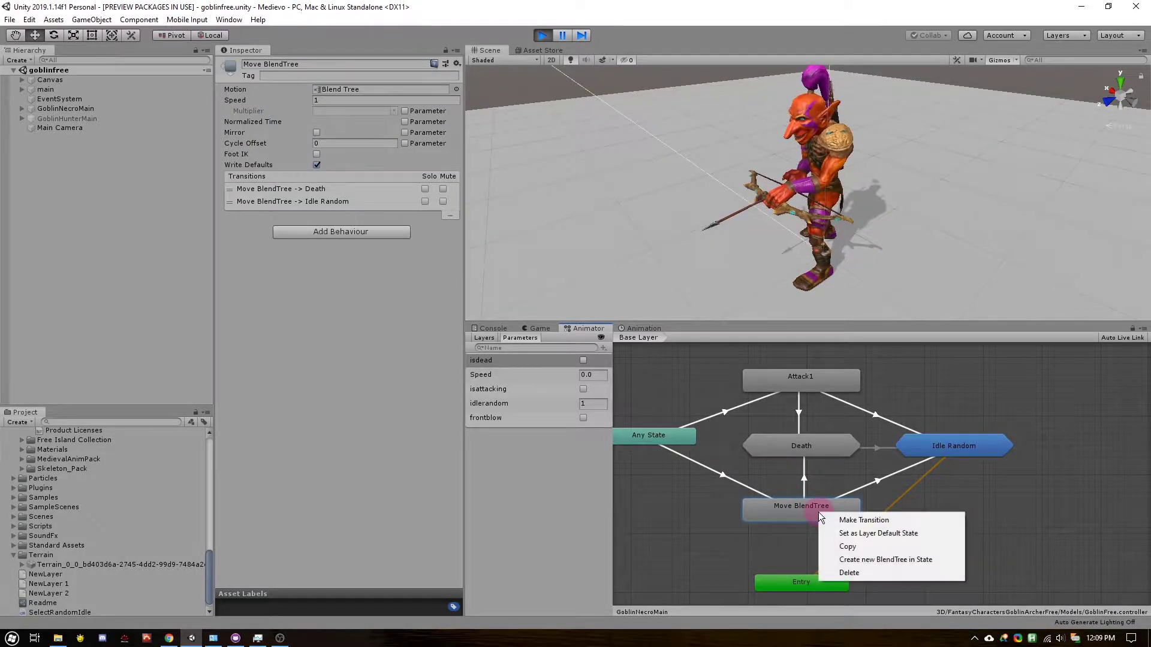
pyautogui.click(858, 536)
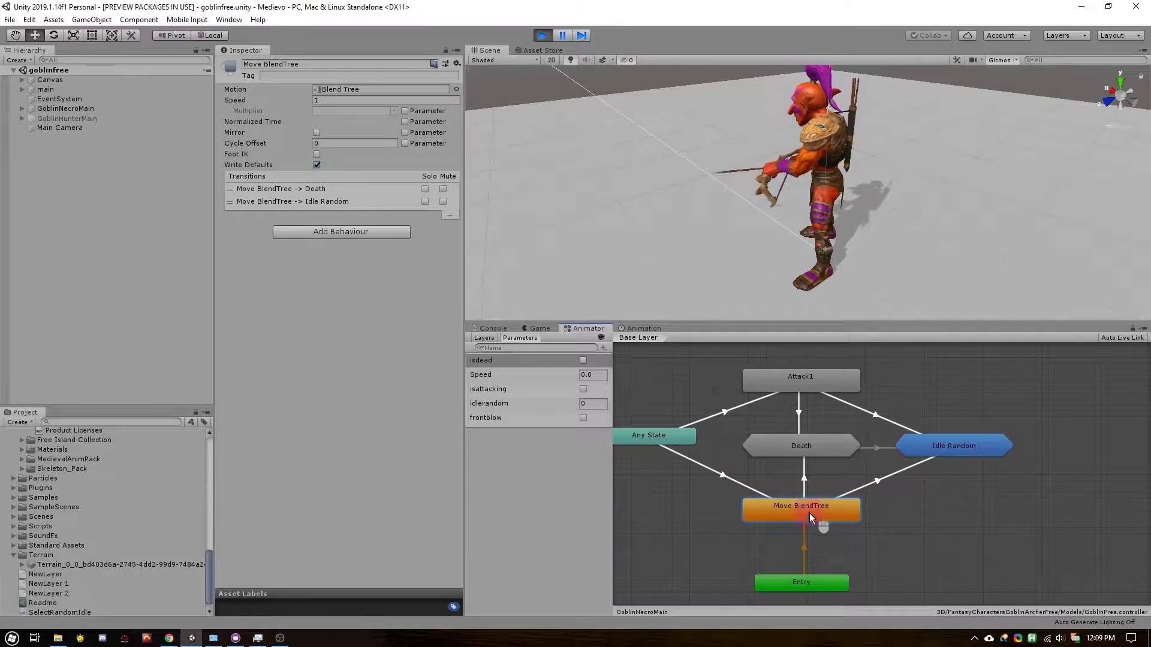
# - Inspect Move BlendTree and its default entry transition, then reopen the Idle Random sub-state machine
pyautogui.click(804, 545)
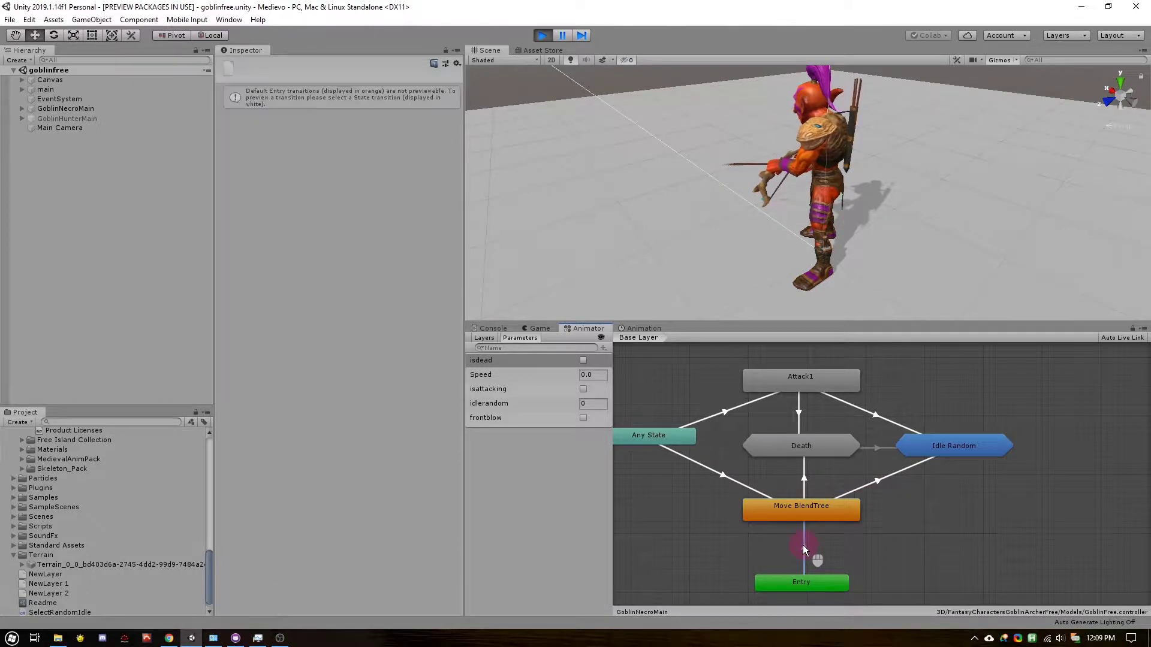
pyautogui.click(803, 512)
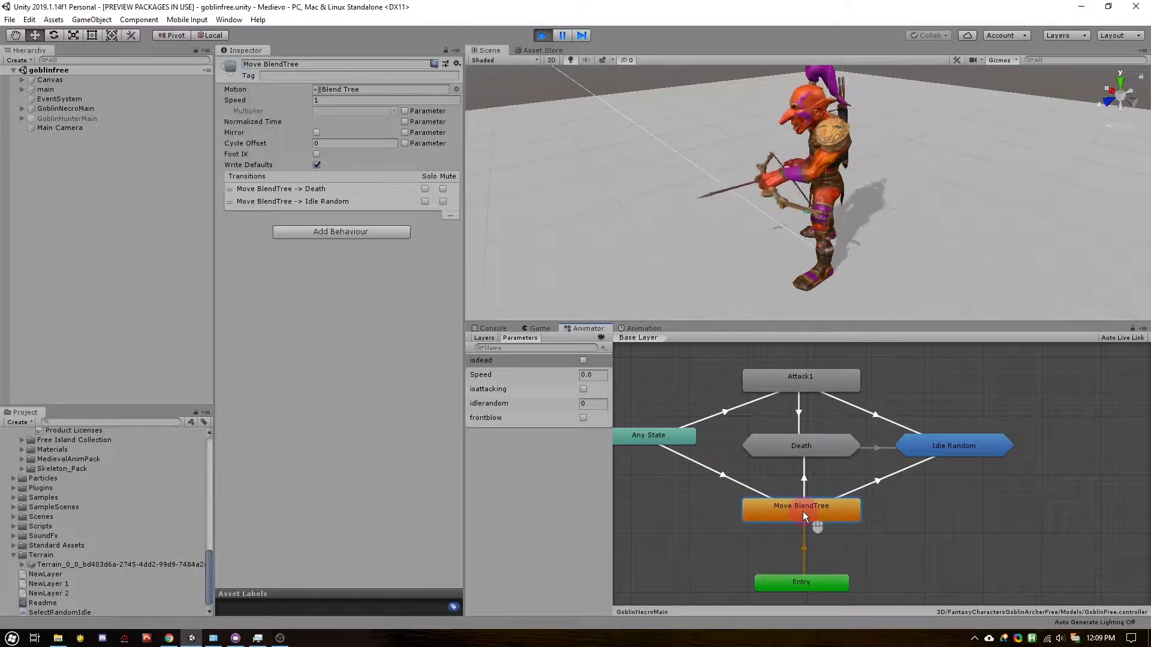
pyautogui.click(803, 546)
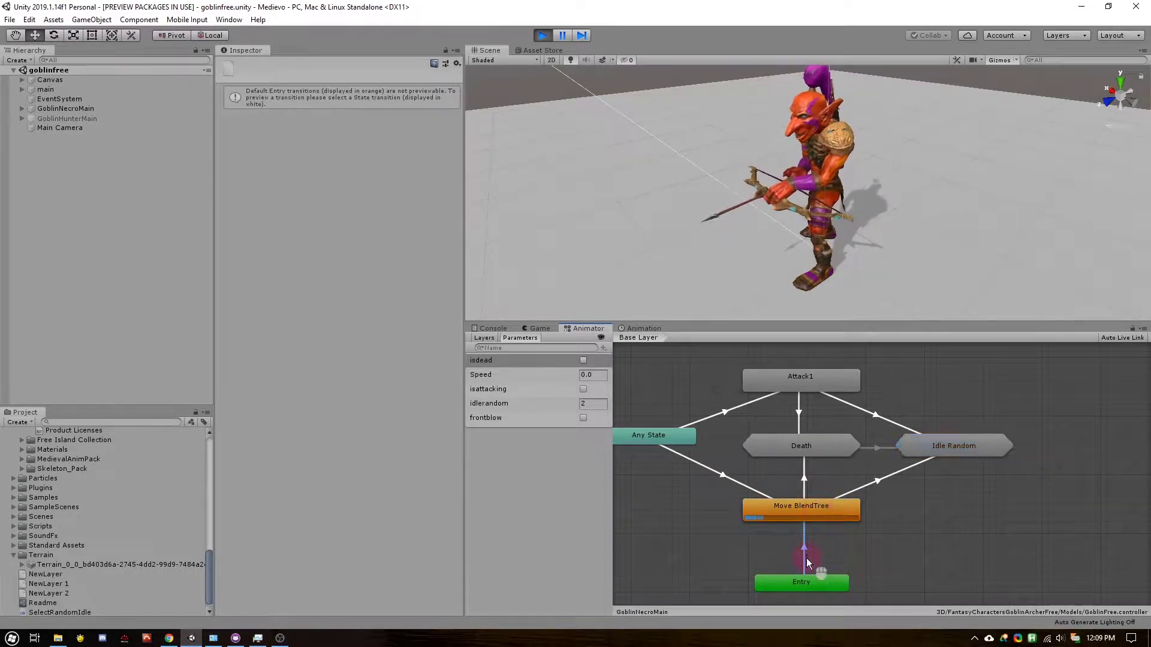
pyautogui.click(815, 509)
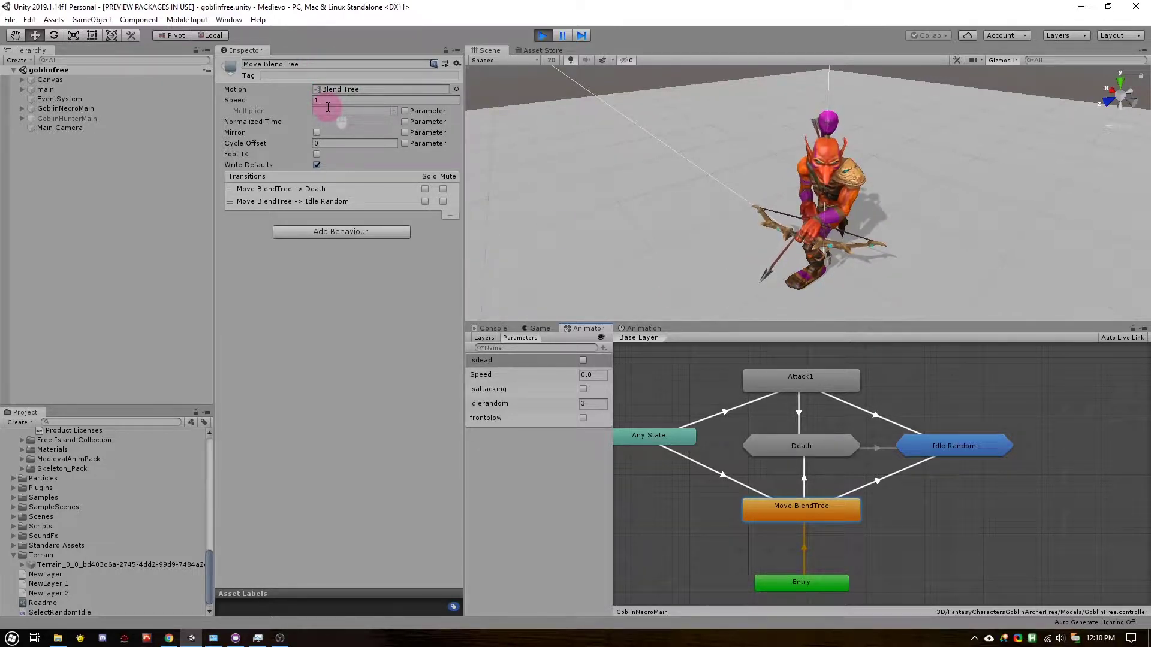
pyautogui.doubleClick(934, 445)
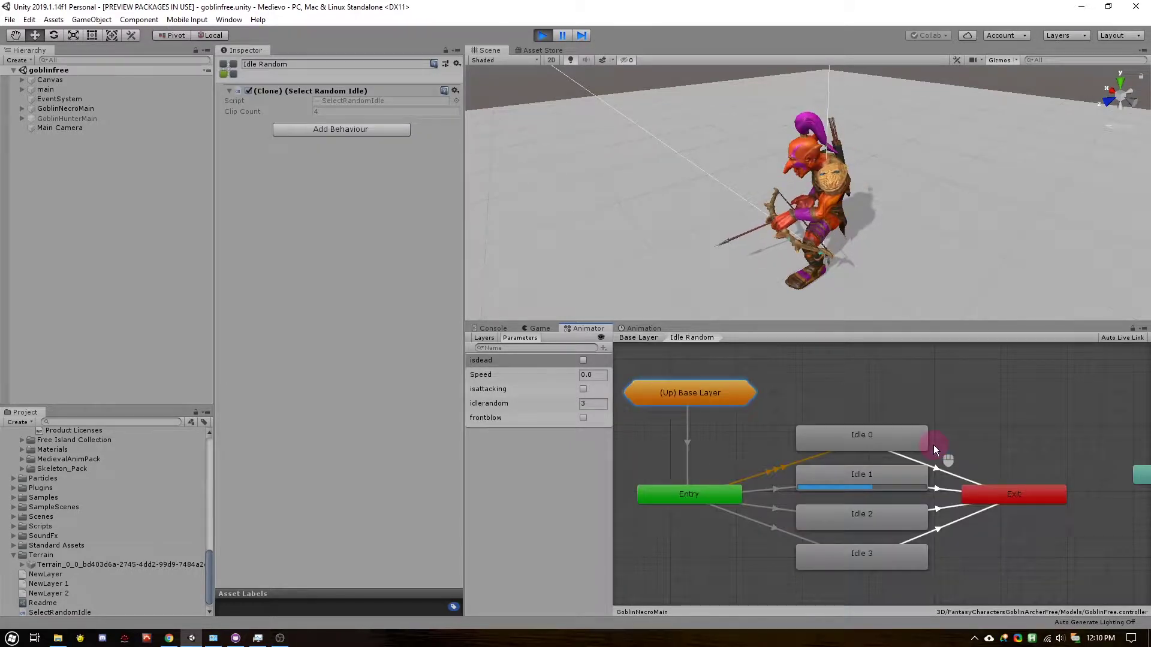
pyautogui.click(783, 484)
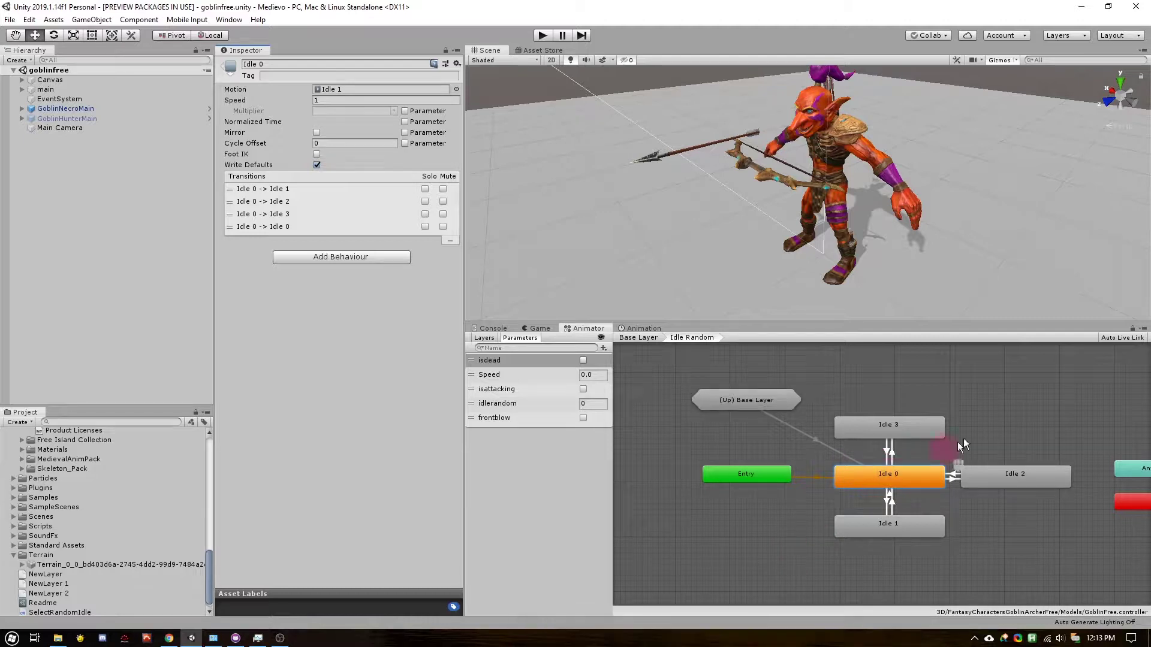
# - Add the SelectRandomIdle behaviour to the Idle 0 state and select the default transition from Entry to Idle 0
pyautogui.moveTo(973, 426); pyautogui.dragTo(955, 427, button='middle')
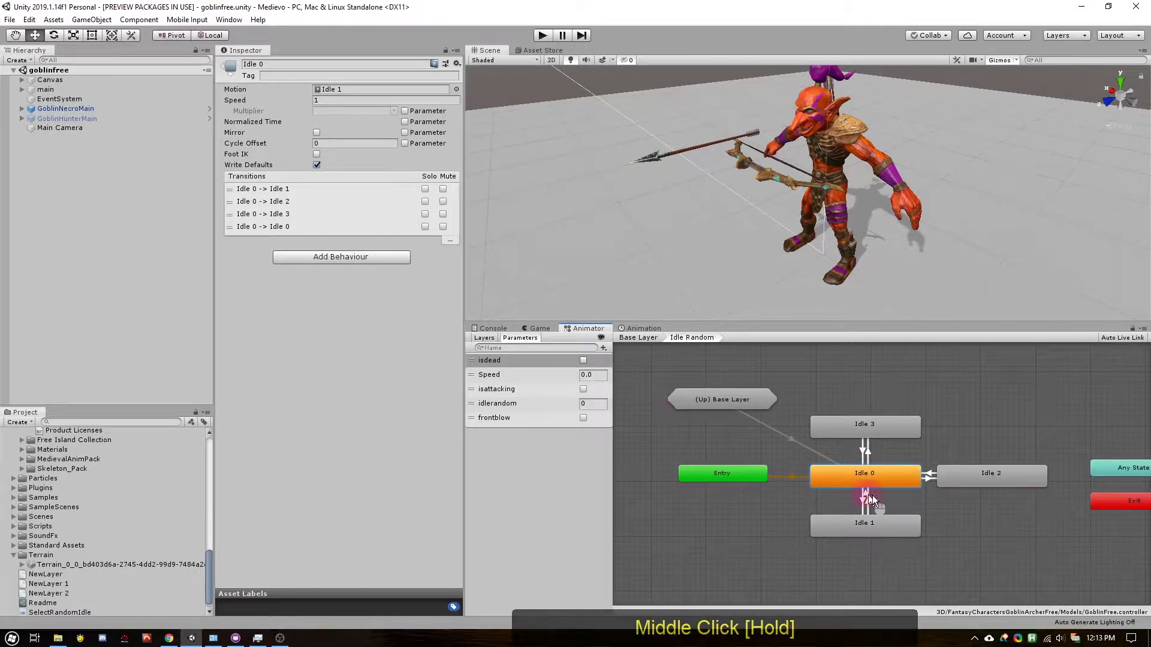
pyautogui.click(865, 473)
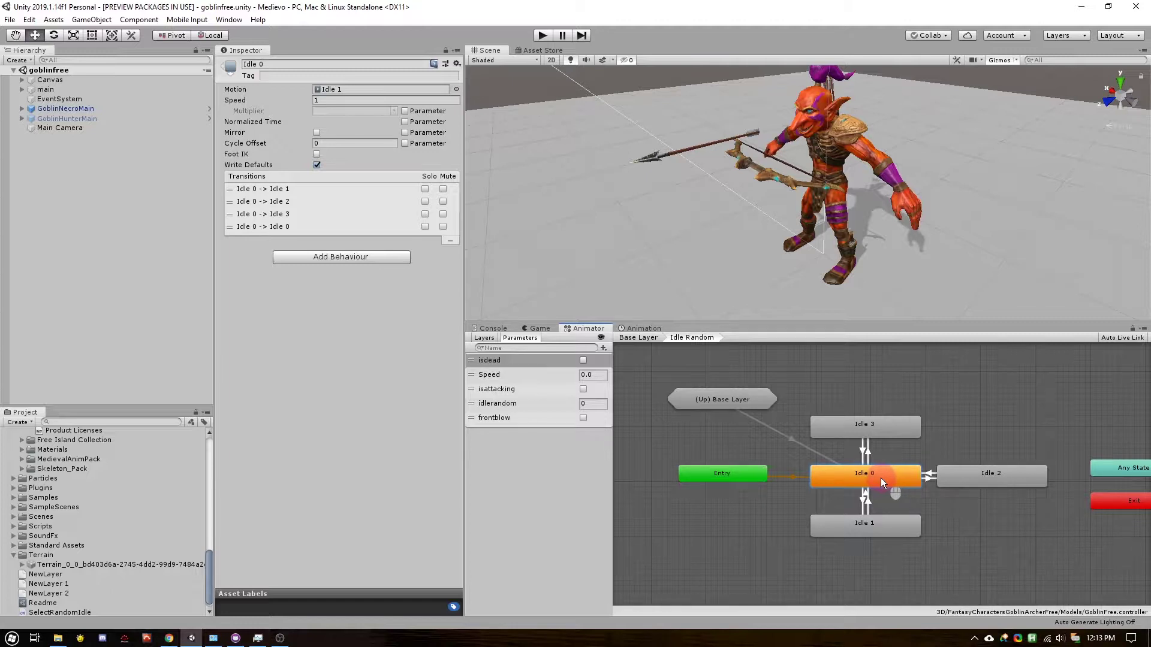
pyautogui.click(358, 258)
pyautogui.click(306, 304)
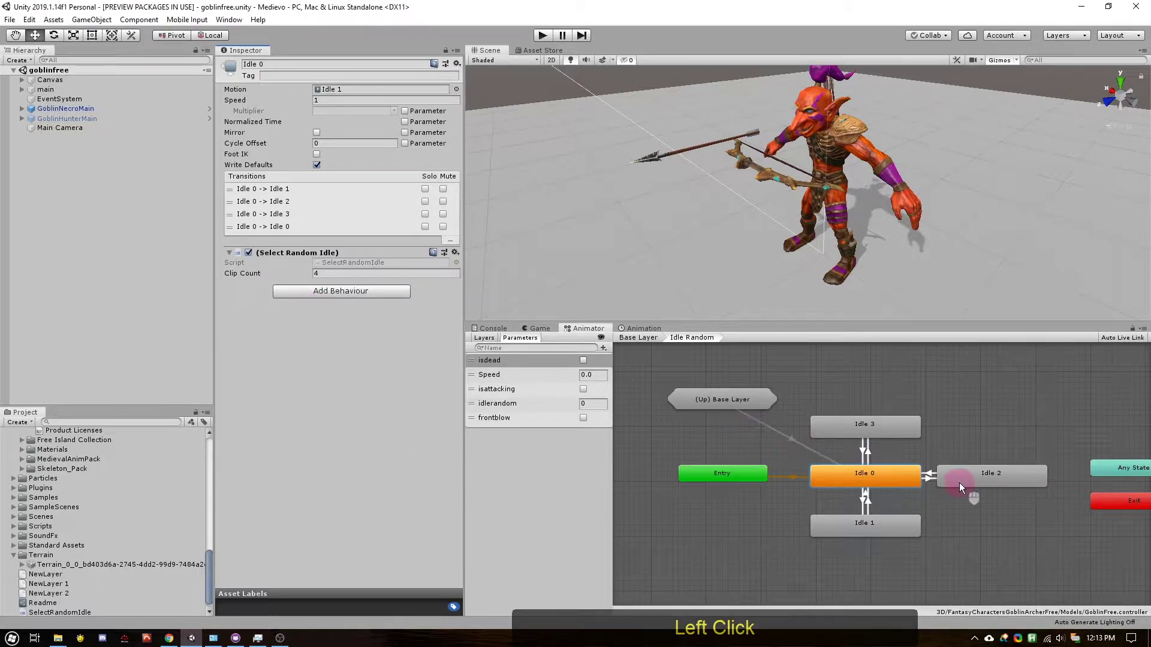
pyautogui.click(789, 480)
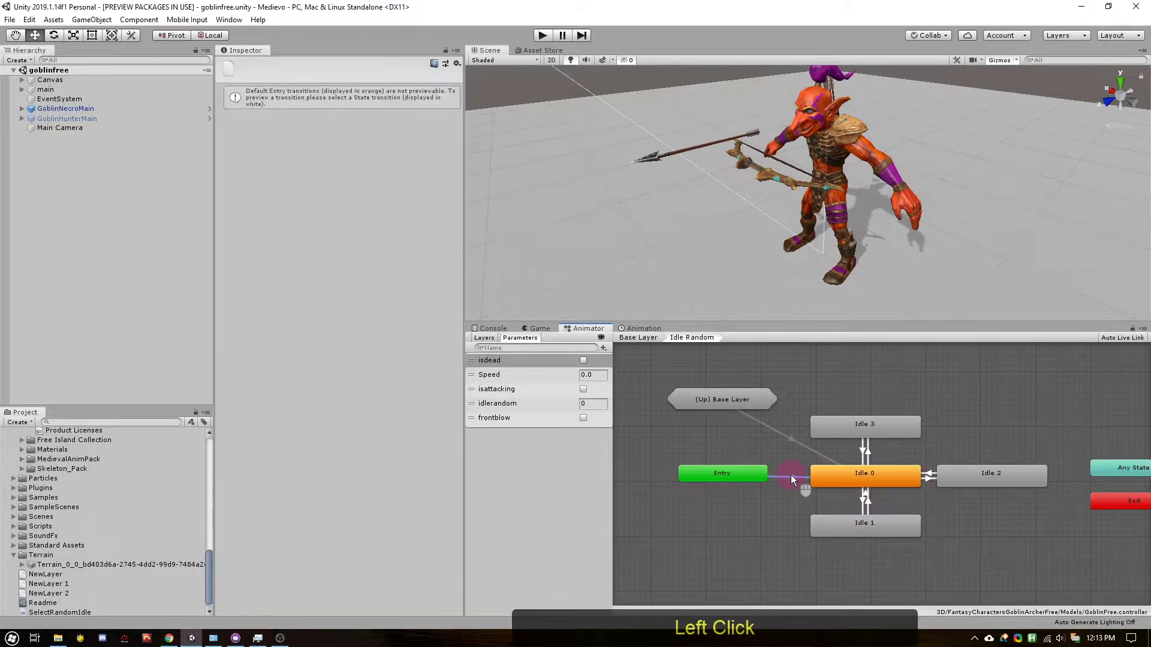
# - Inspect the Idle 0 state and the idlerandom conditions on its transitions to Idle 2, Idle 3 and Idle 1
pyautogui.click(838, 475)
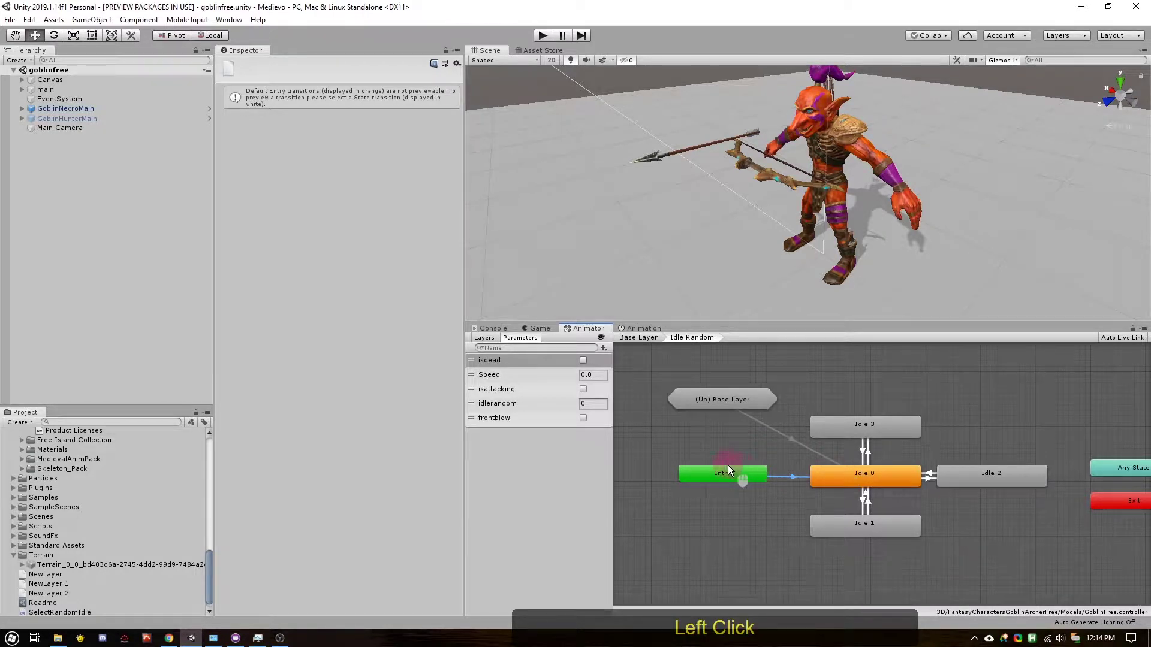
pyautogui.click(765, 476)
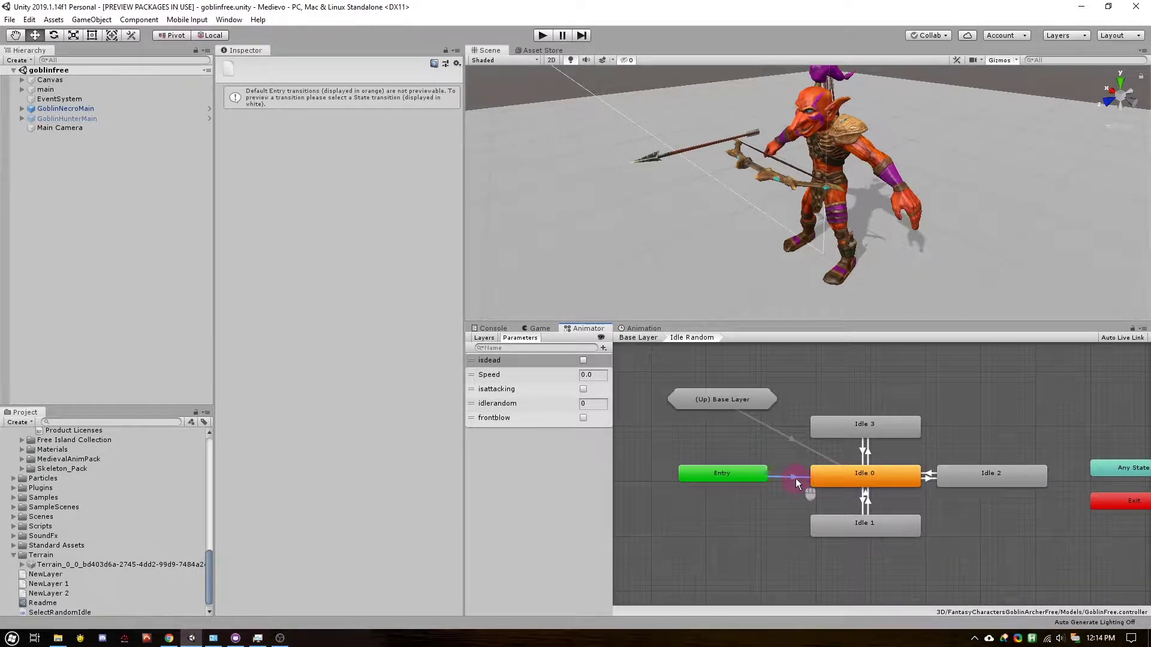
pyautogui.click(858, 477)
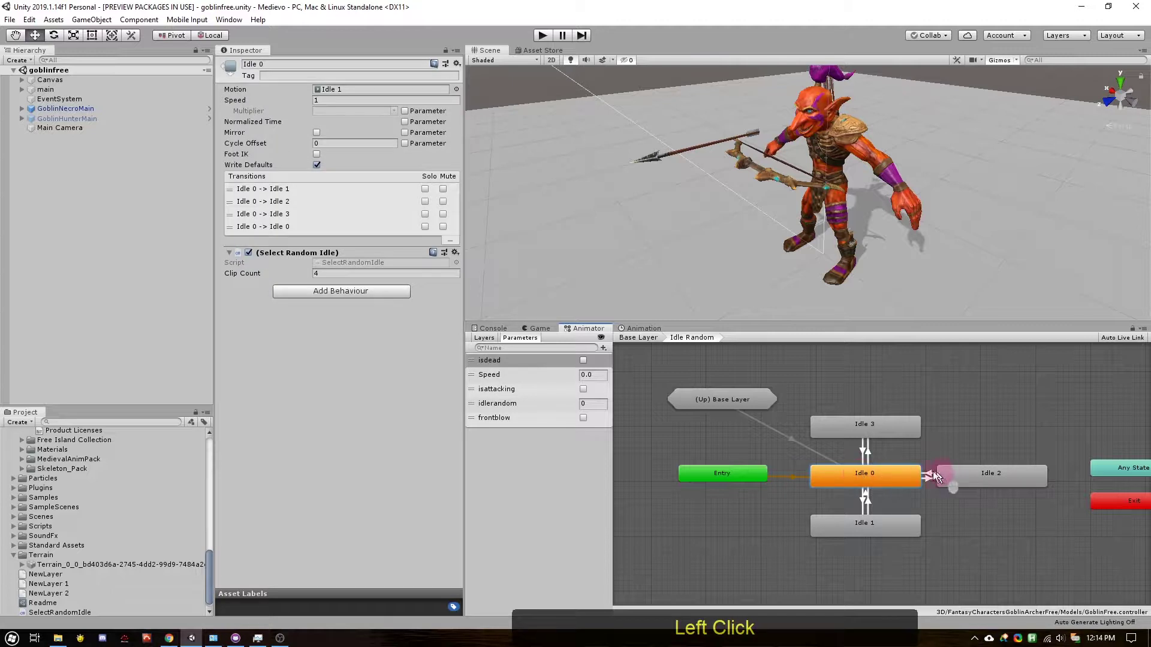
pyautogui.click(900, 477)
pyautogui.click(929, 477)
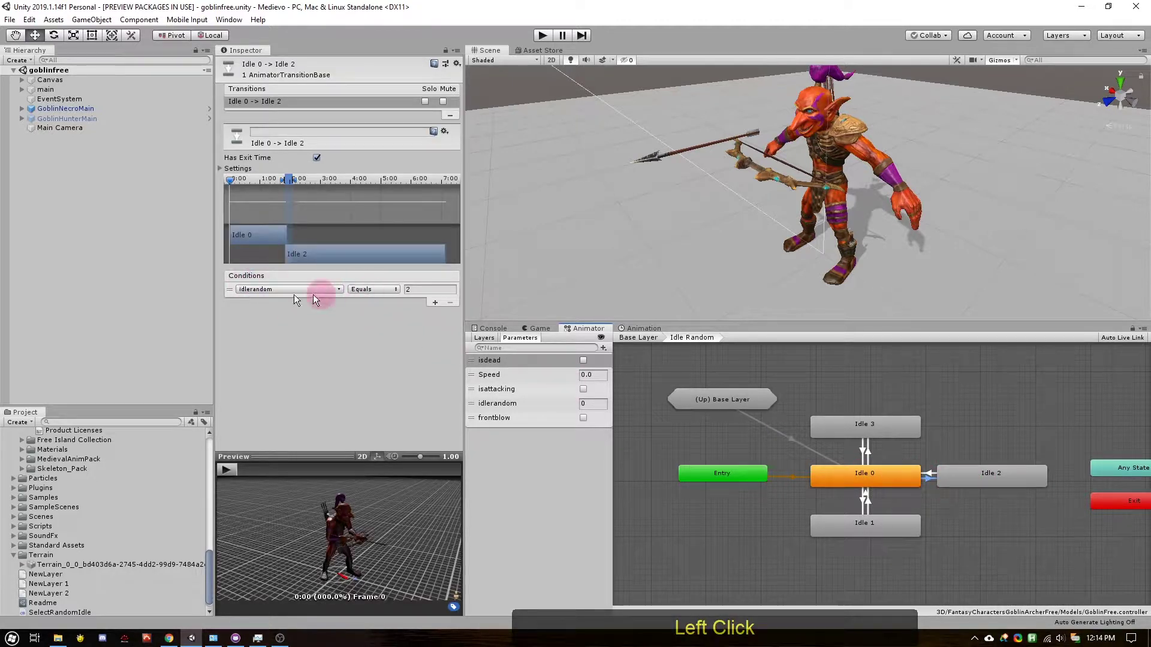
pyautogui.click(869, 451)
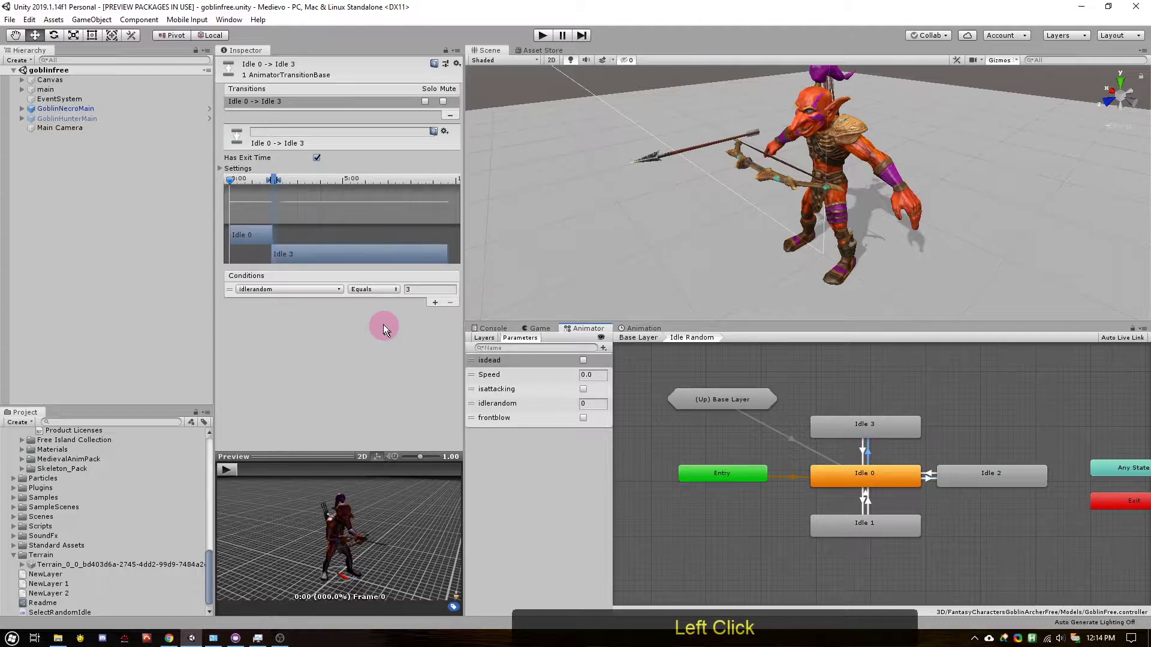
pyautogui.click(866, 504)
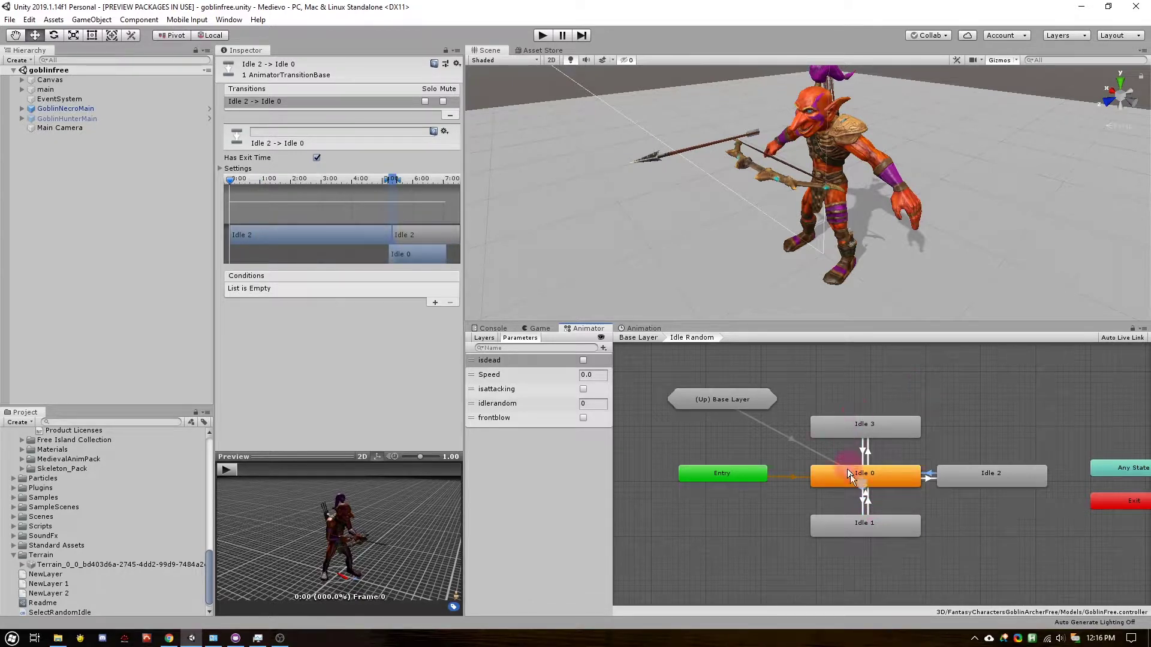
# - Examine the exit time, duration and interruption settings of the return transitions from Idle 2, Idle 3 and Idle 1 to Idle 0
pyautogui.click(931, 474)
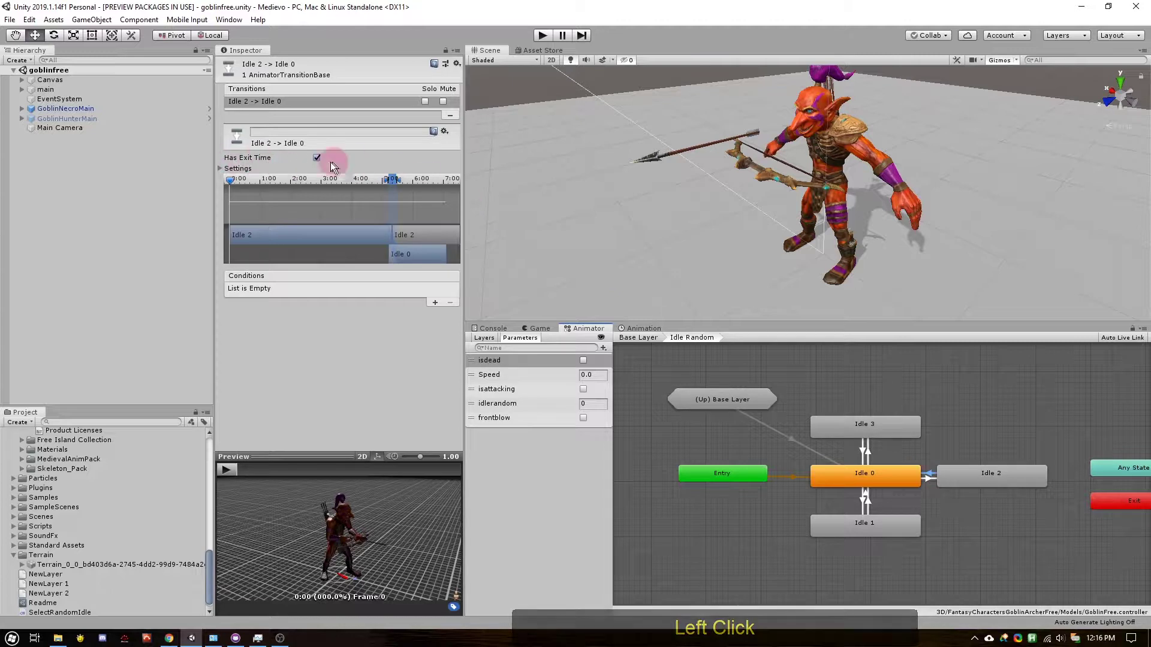
pyautogui.click(965, 483)
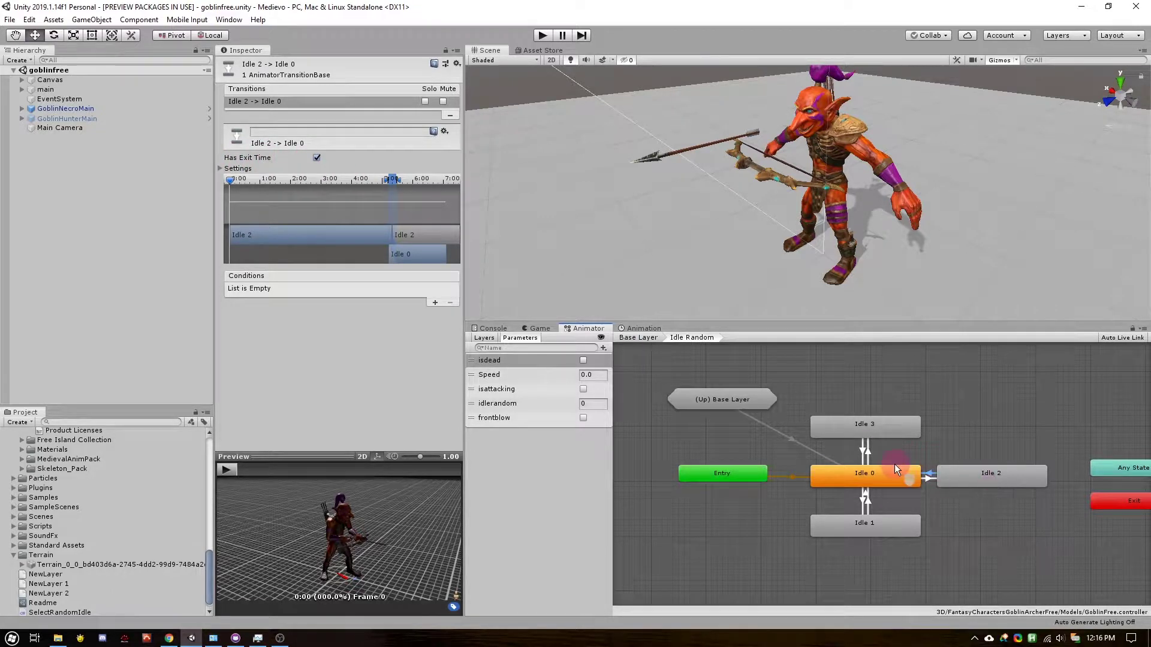
pyautogui.click(212, 166)
pyautogui.click(218, 168)
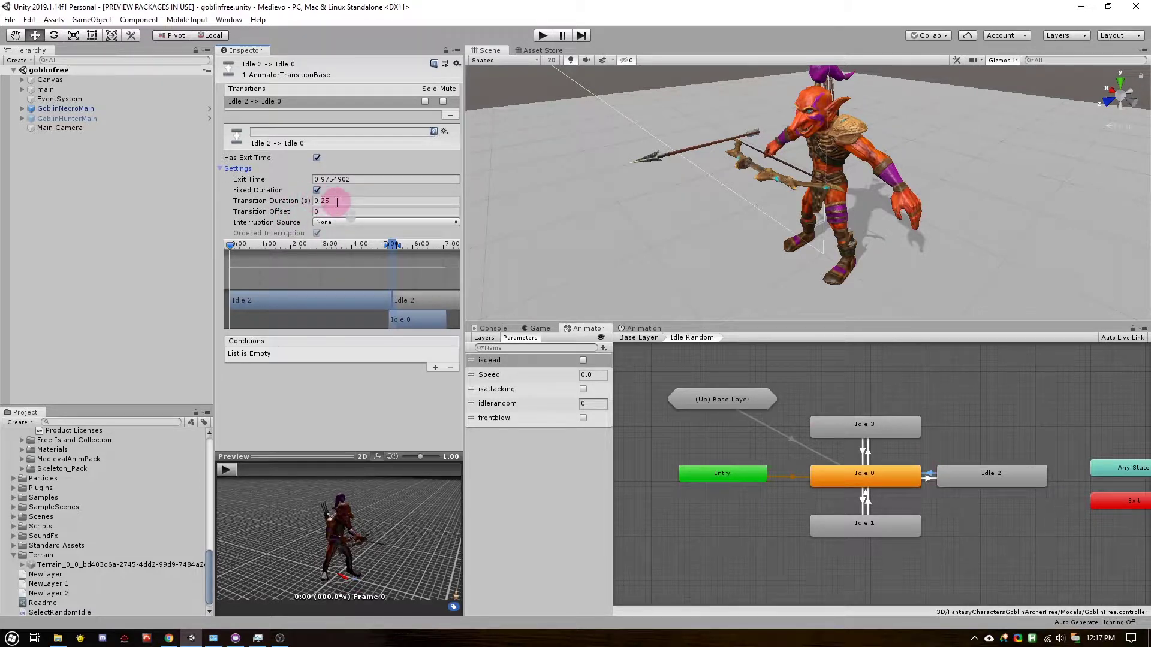
pyautogui.click(865, 451)
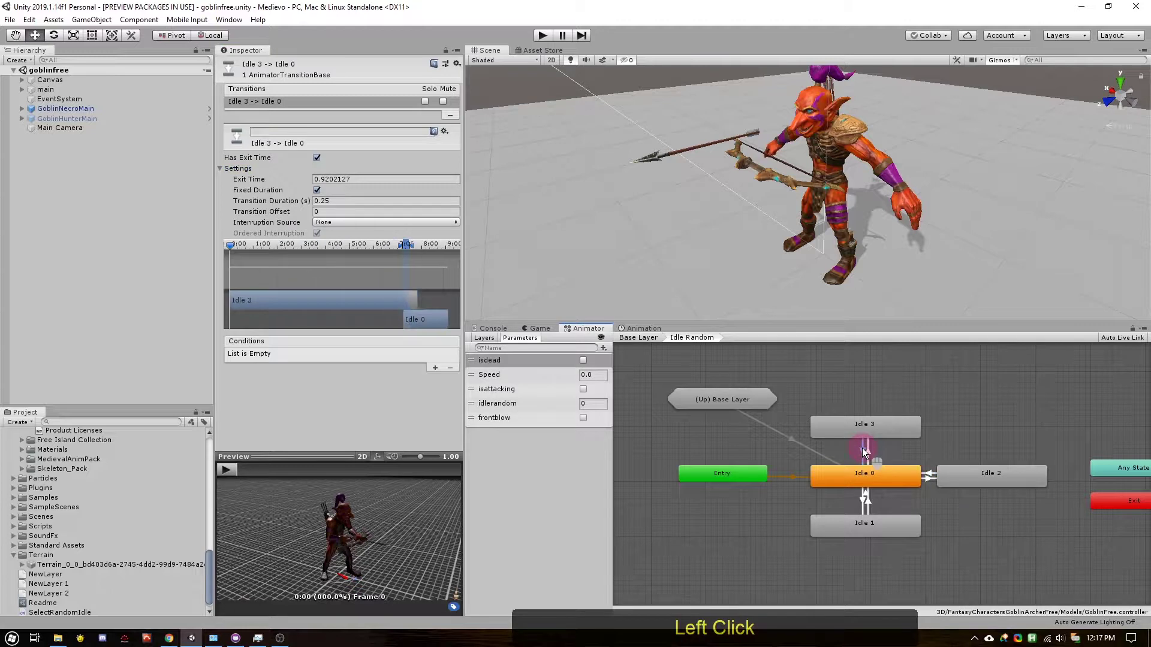
pyautogui.click(338, 200)
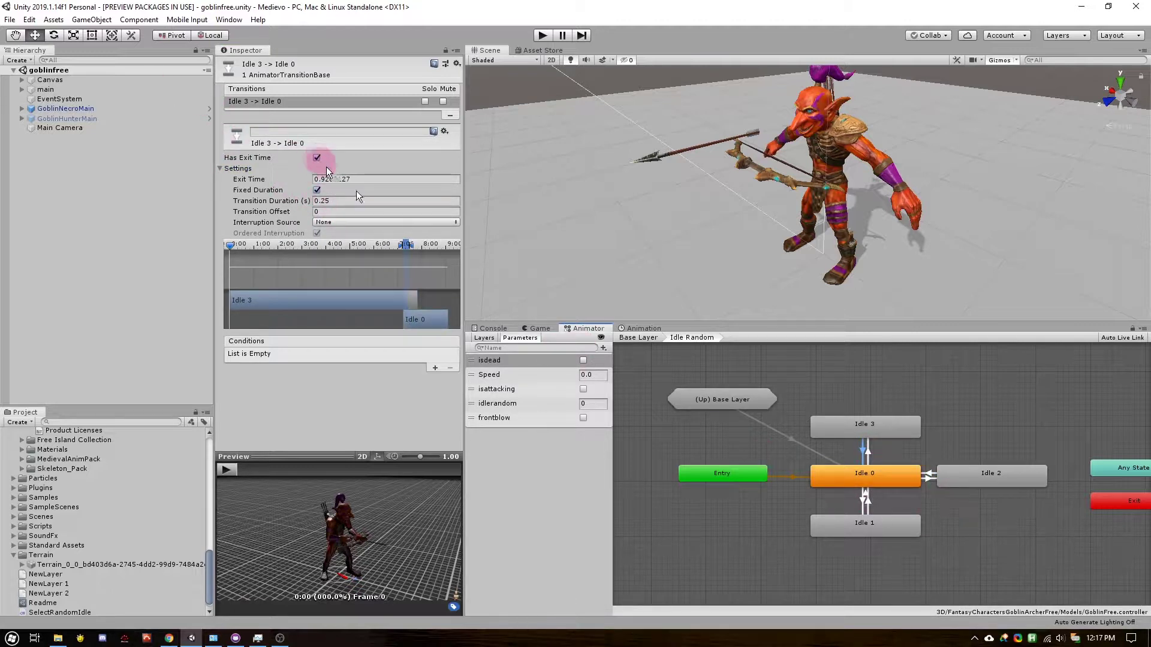
pyautogui.click(918, 520)
pyautogui.click(869, 502)
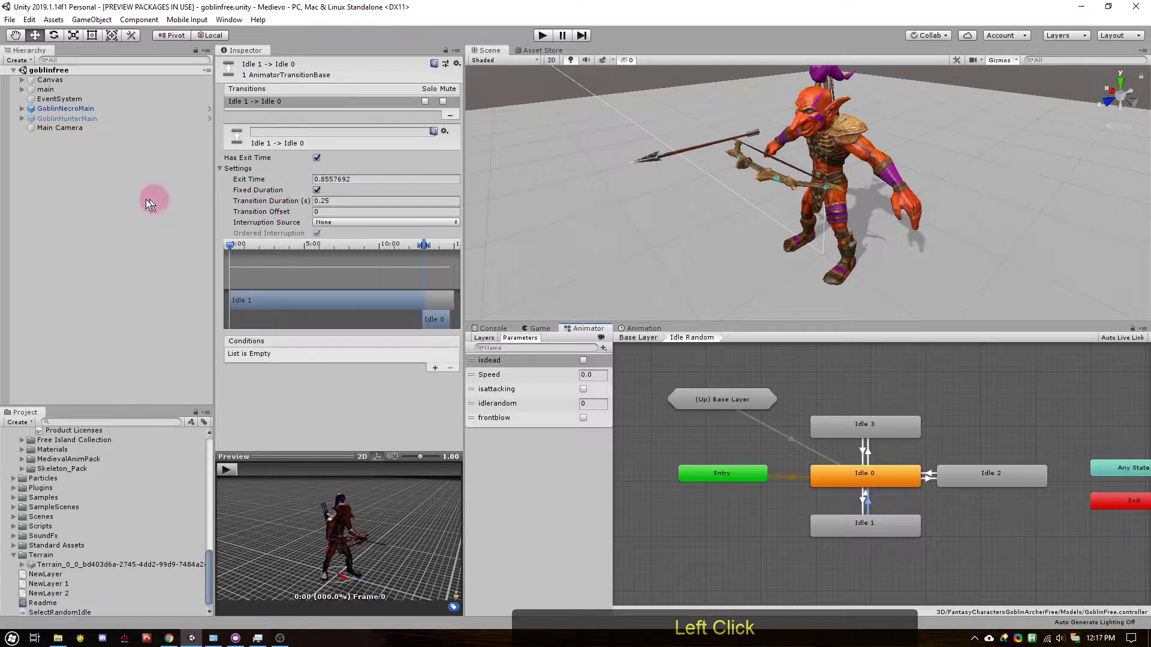
pyautogui.click(338, 223)
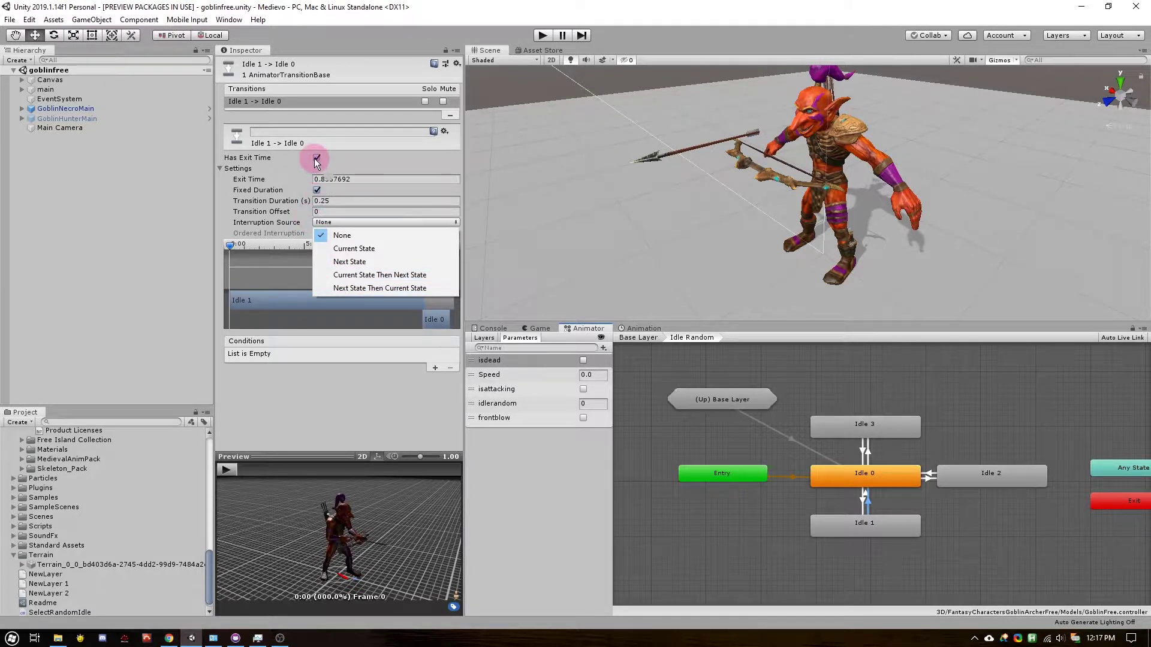
pyautogui.click(894, 479)
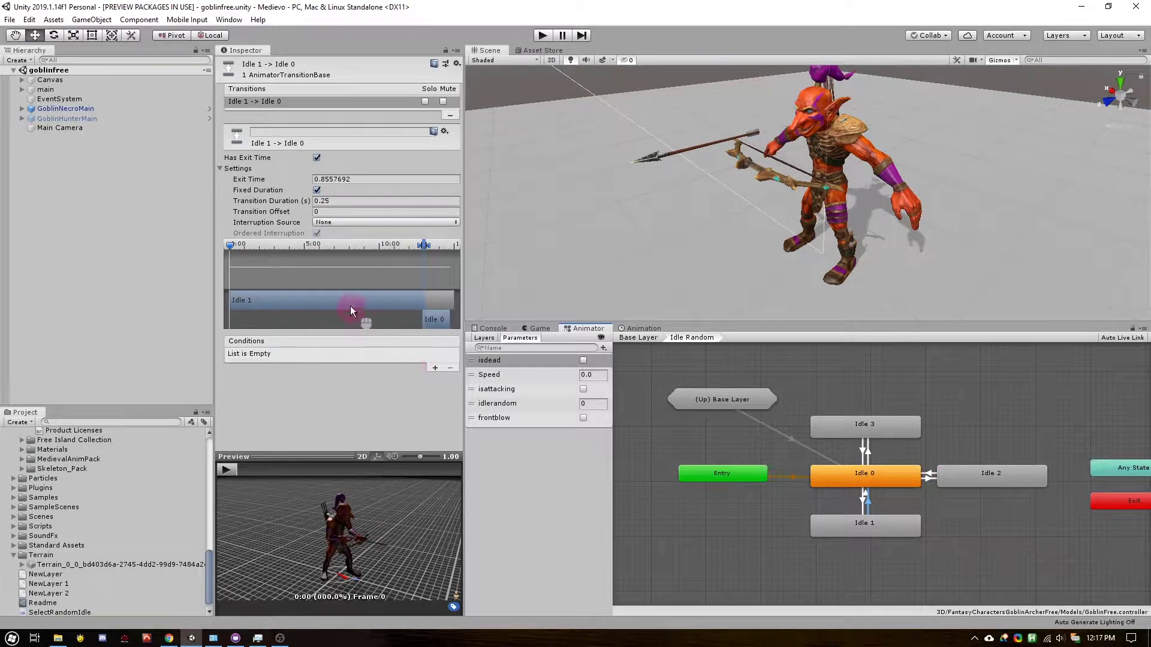
pyautogui.click(221, 169)
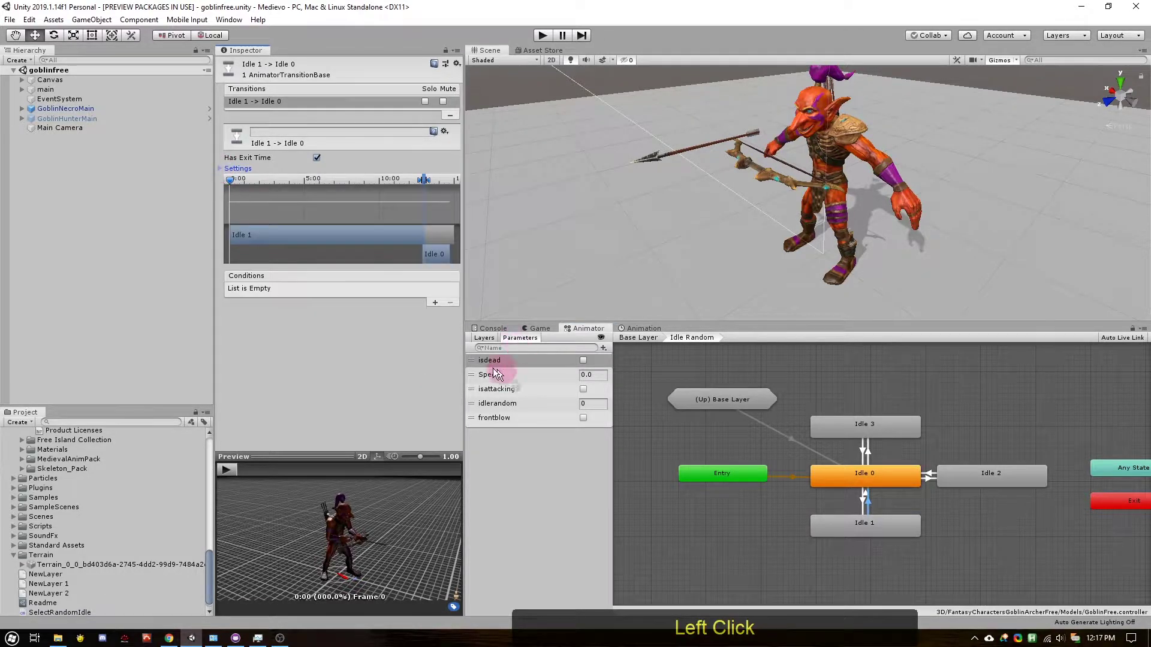
# - Inspect Idle 0's SelectRandomIdle behaviour, its self-transition and the transitions between Idle 0 and Idle 1
pyautogui.click(843, 473)
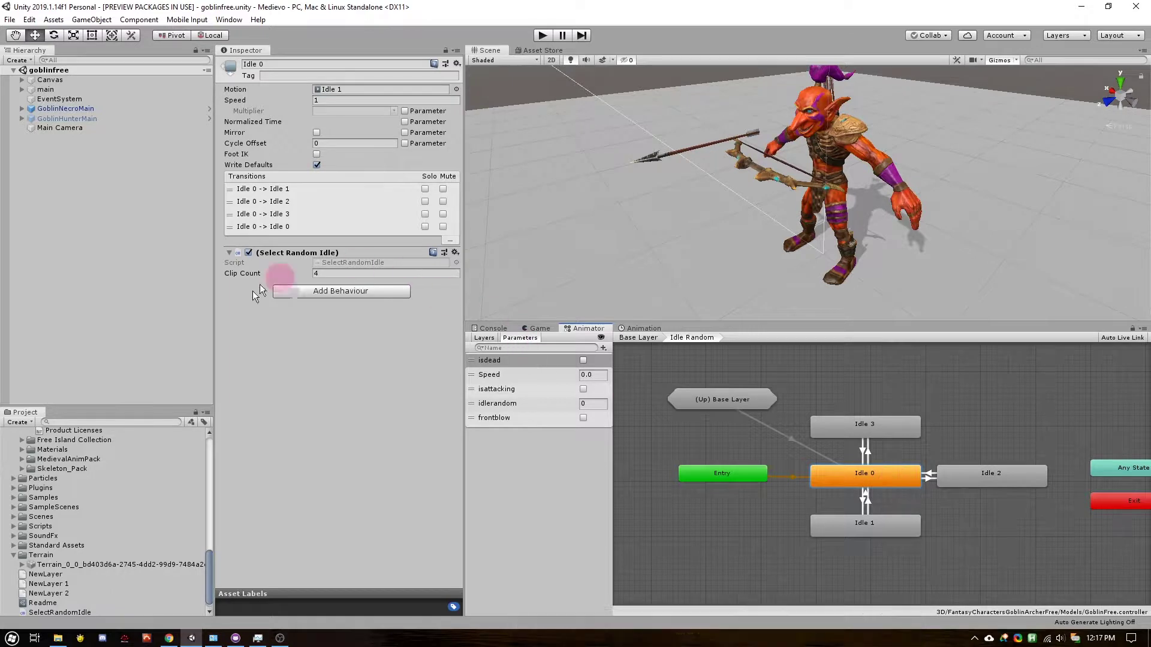
pyautogui.click(866, 498)
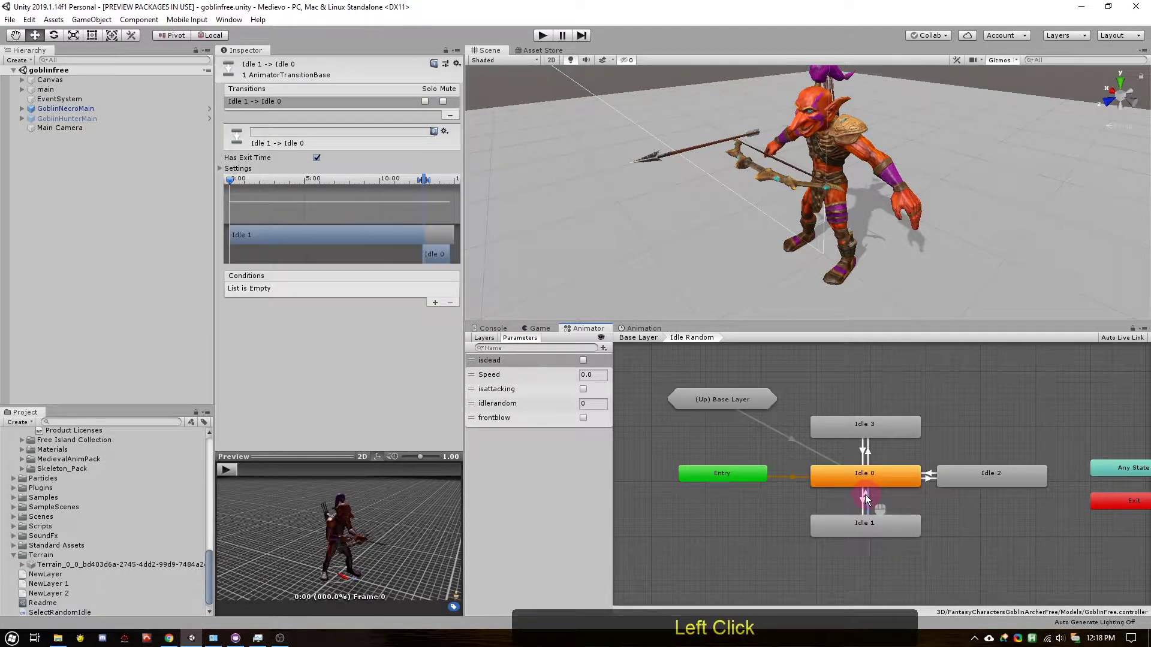
pyautogui.click(866, 499)
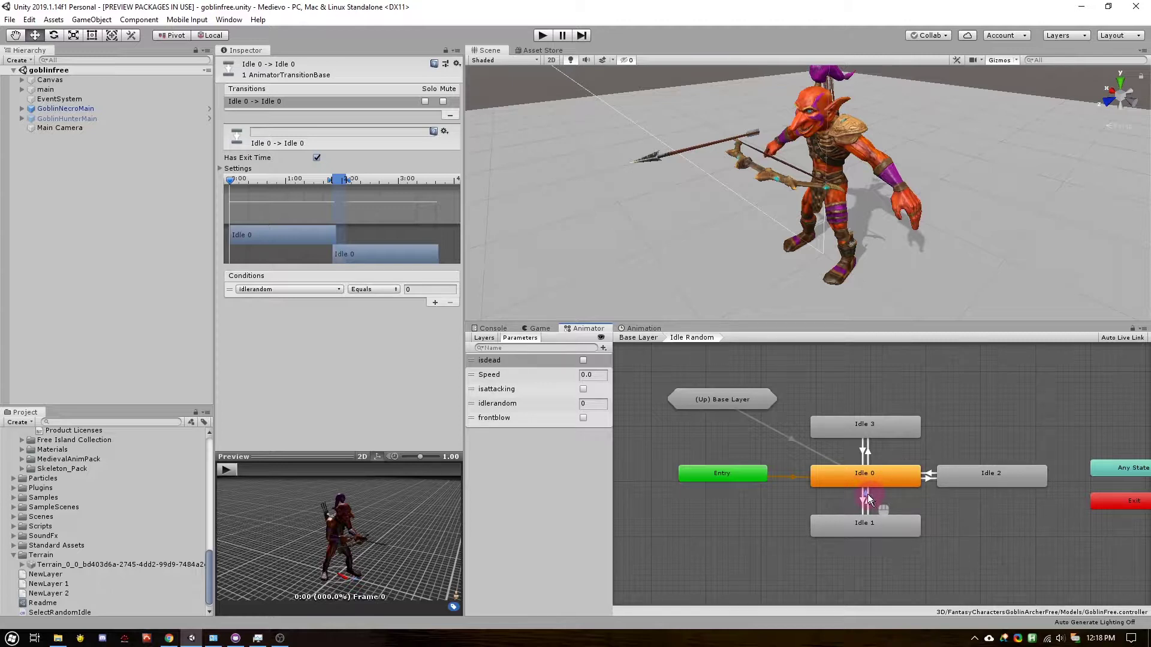
pyautogui.rightClick(904, 480)
pyautogui.click(912, 486)
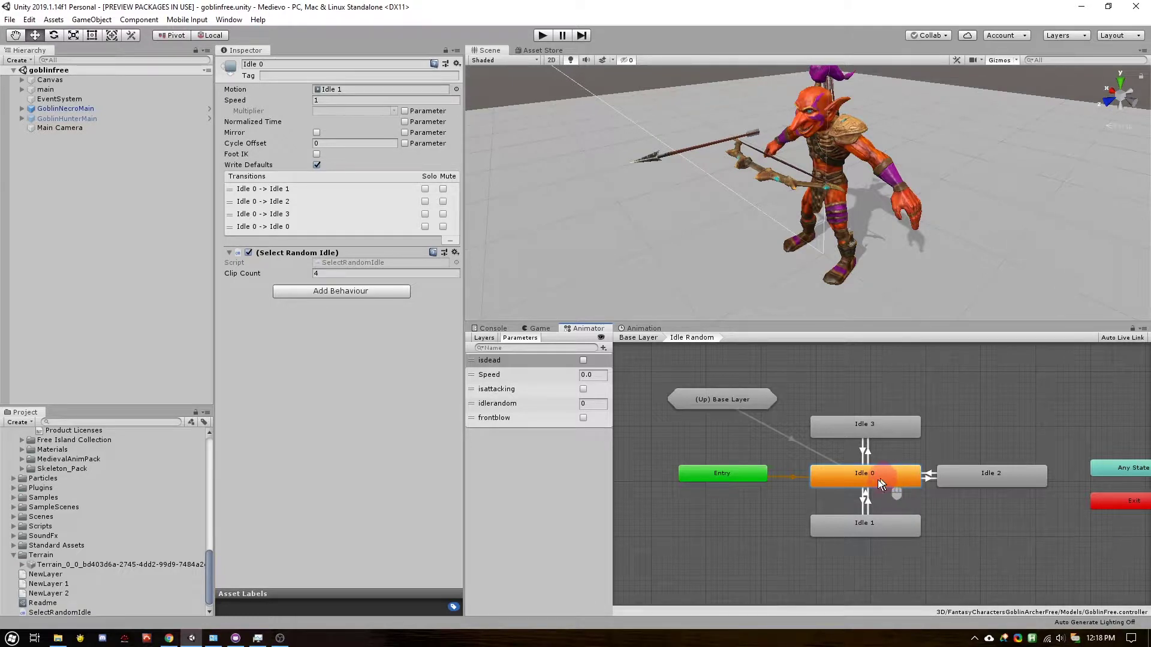
pyautogui.click(865, 495)
pyautogui.press('Escape')
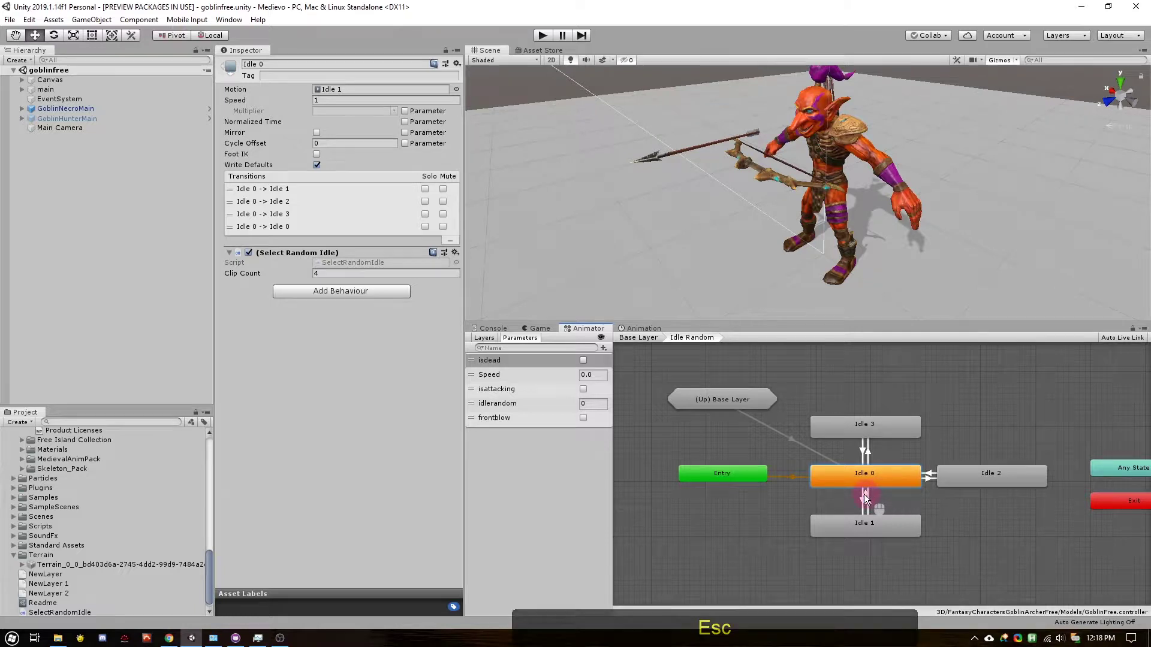
pyautogui.click(864, 495)
# - Check the conditions leading from Attack1 and Move BlendTree to Idle Random on the Base Layer, and reopen Idle Random
pyautogui.click(720, 411)
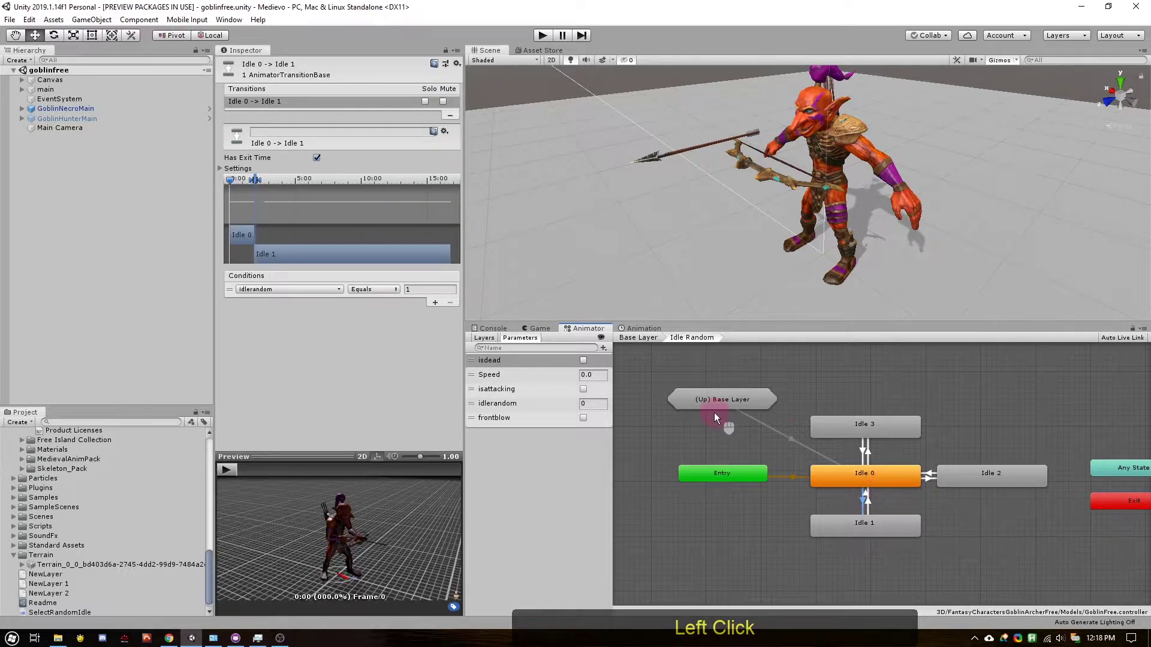
pyautogui.doubleClick(718, 406)
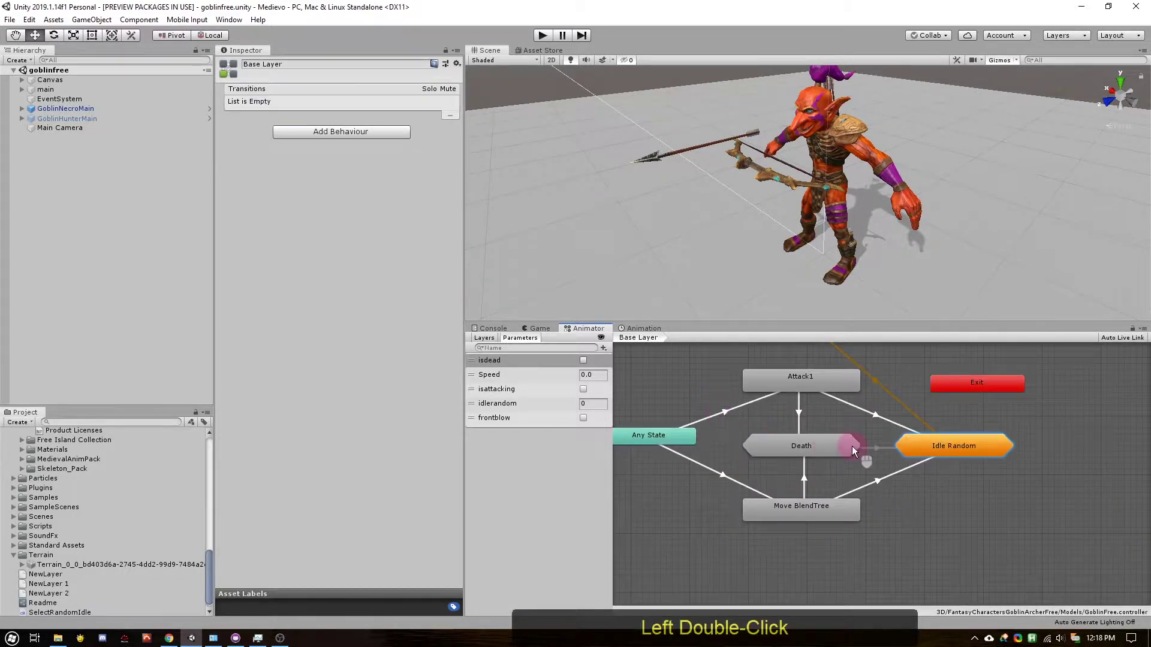
pyautogui.click(871, 410)
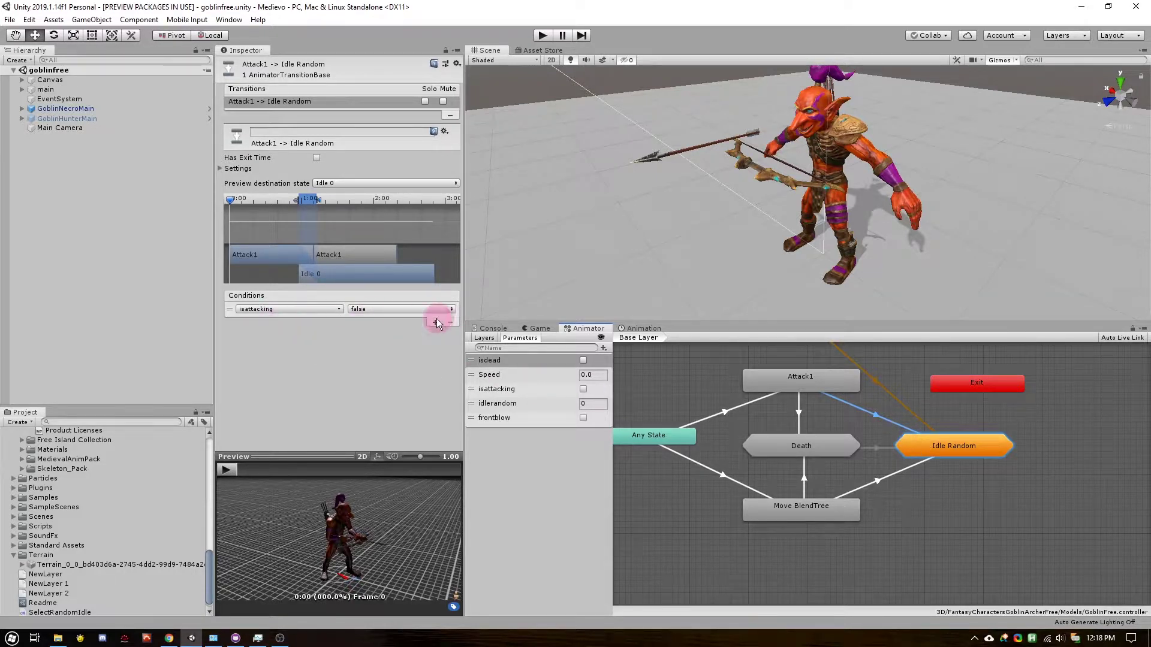
pyautogui.click(848, 490)
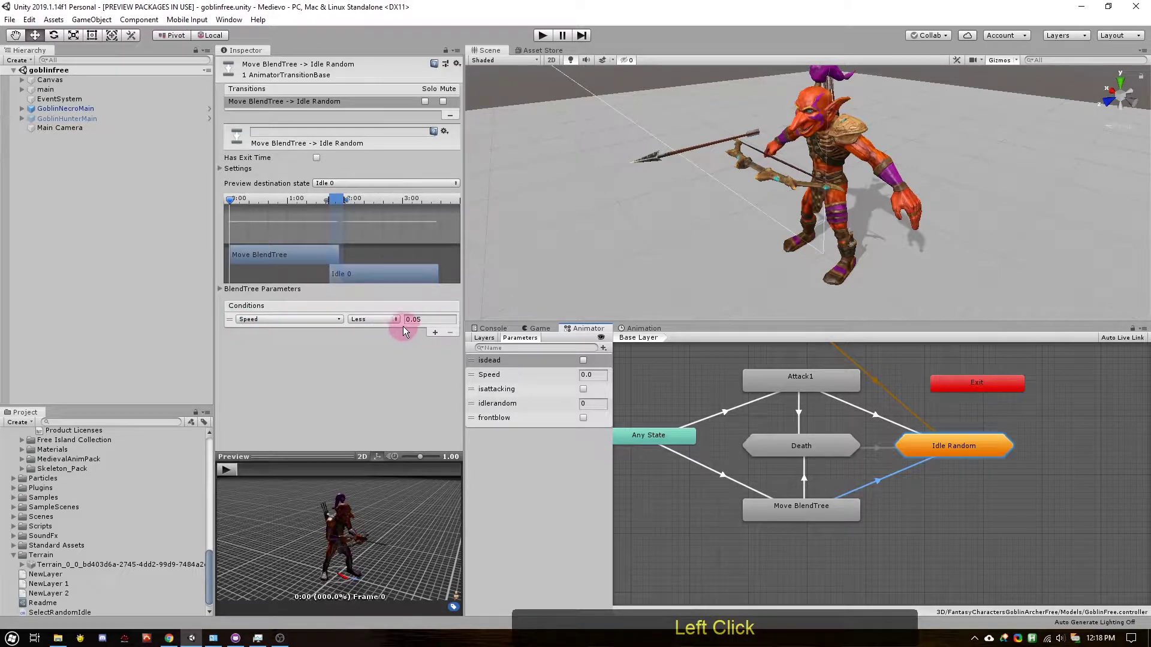
pyautogui.doubleClick(954, 444)
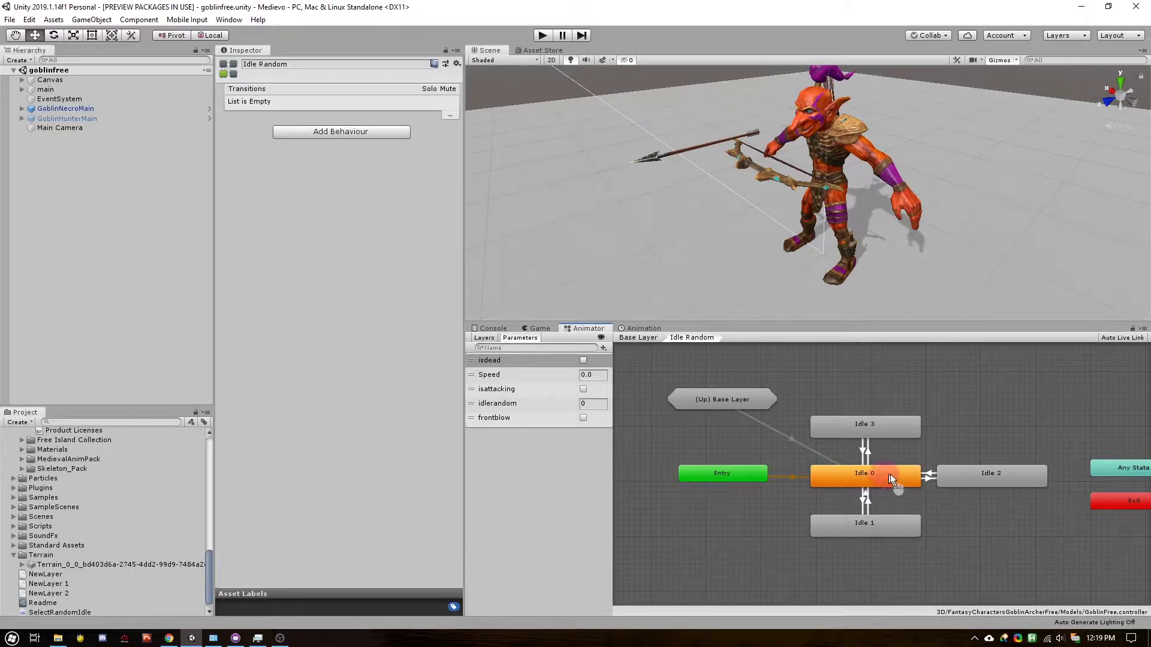
# - Compare Idle 0's clip count with the idlerandom conditions of its transitions to Idle 2, Idle 3 and Idle 1
pyautogui.click(870, 479)
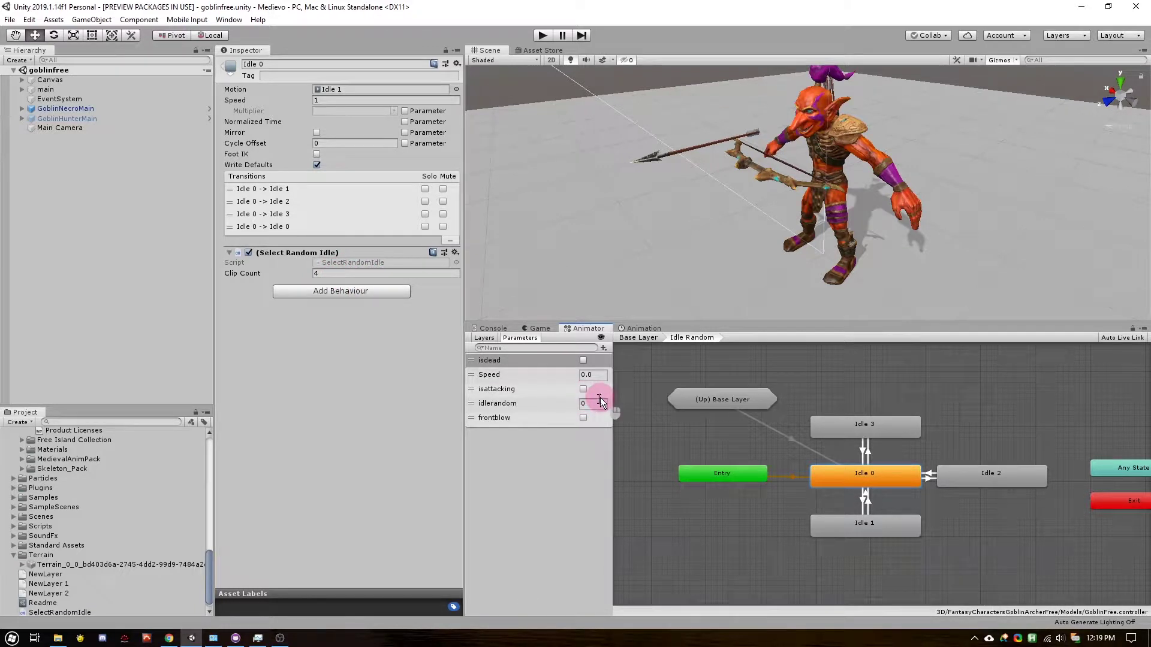
pyautogui.click(903, 486)
pyautogui.click(853, 476)
pyautogui.click(926, 477)
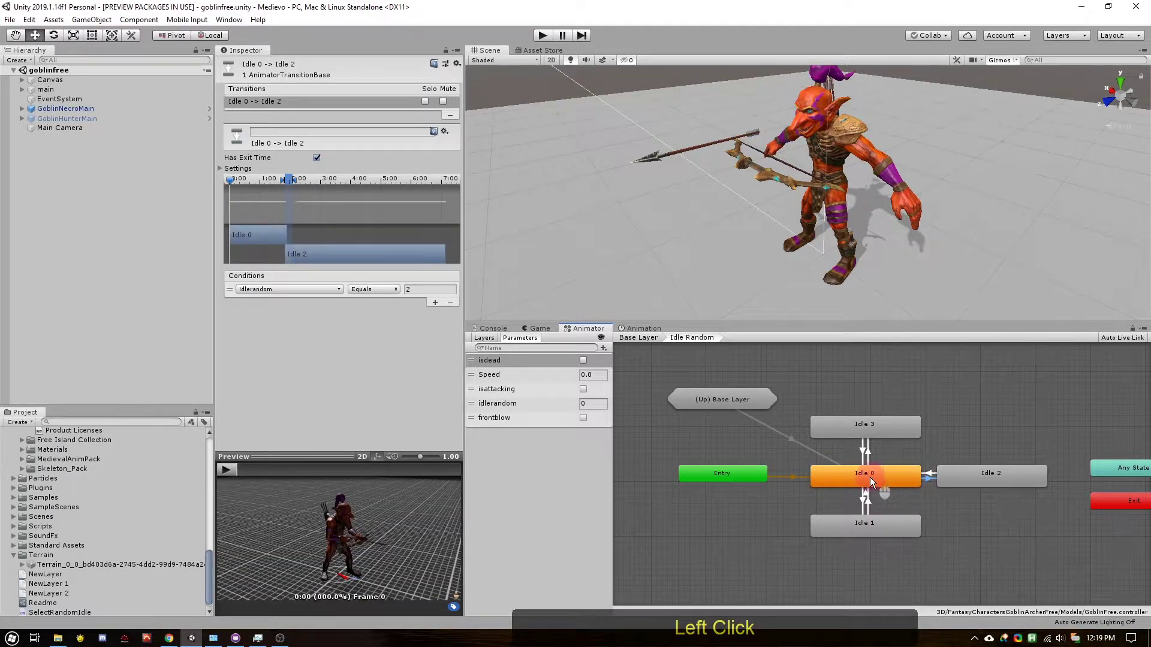
pyautogui.click(867, 452)
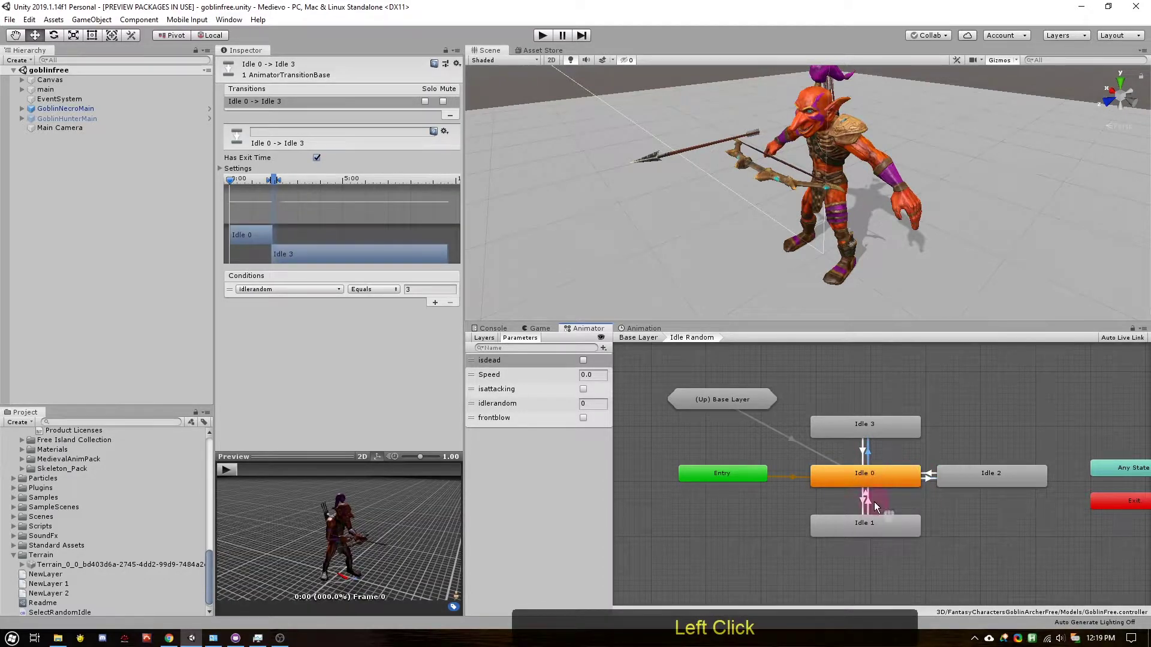
pyautogui.click(863, 500)
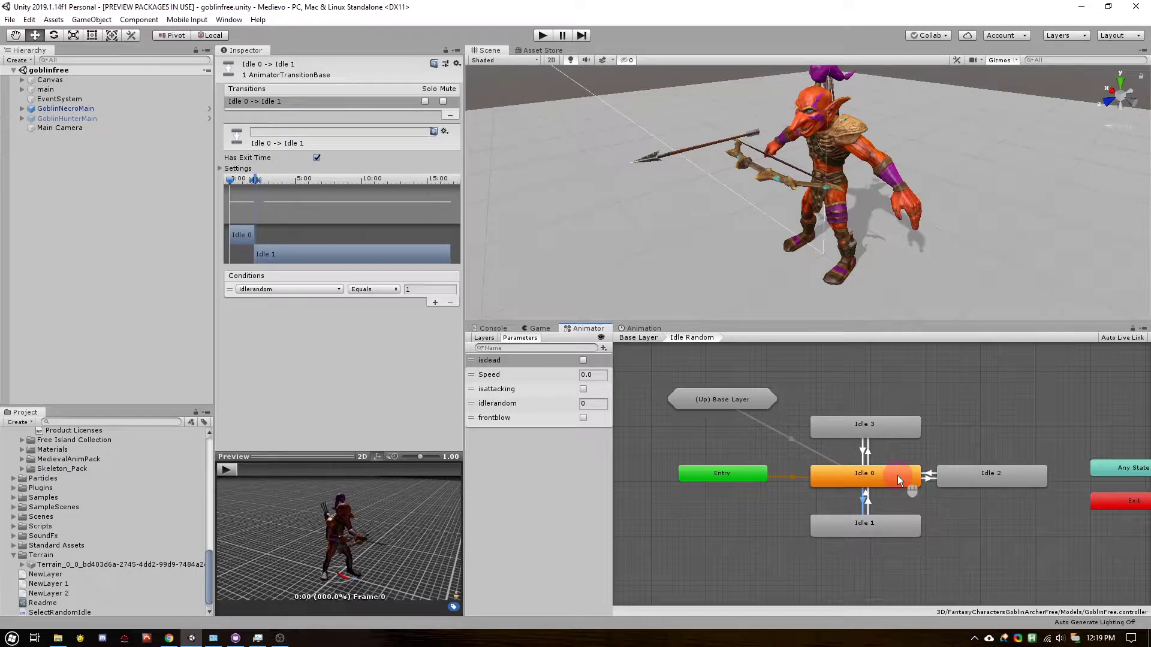
pyautogui.click(848, 476)
pyautogui.click(869, 491)
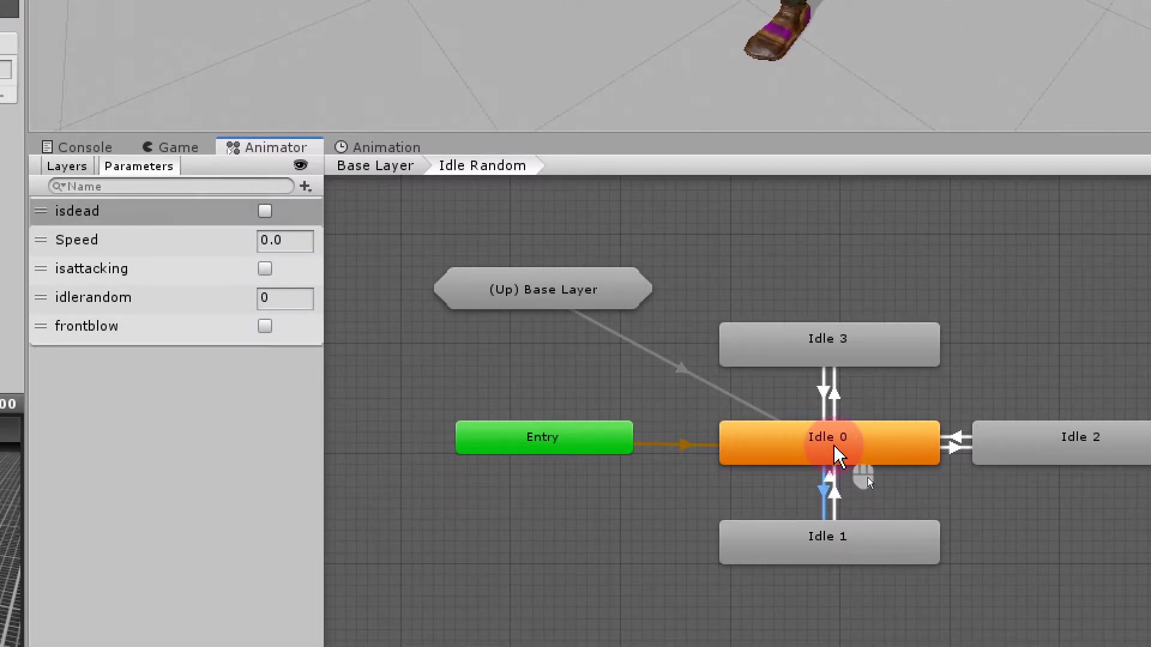
pyautogui.keyDown('alt'); pyautogui.scroll(-2, 867, 477); pyautogui.keyUp('alt')
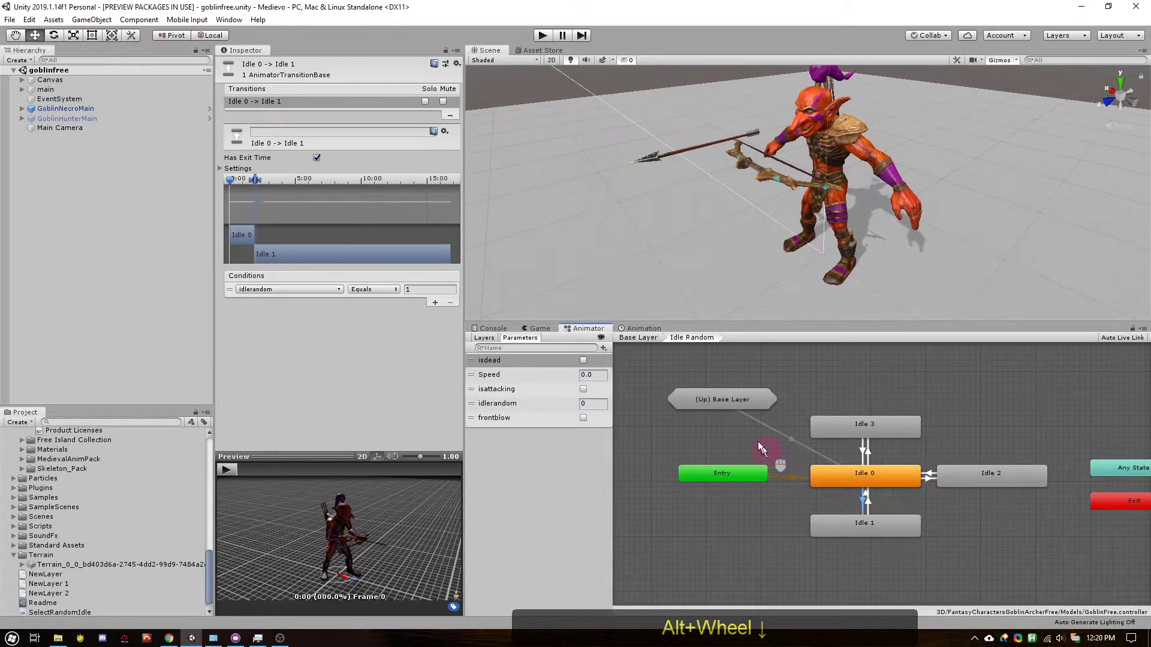
# - Run the scene, watch the idle states switch in the Animator's Idle Random graph, and select GoblinNecroMain
pyautogui.click(542, 35)
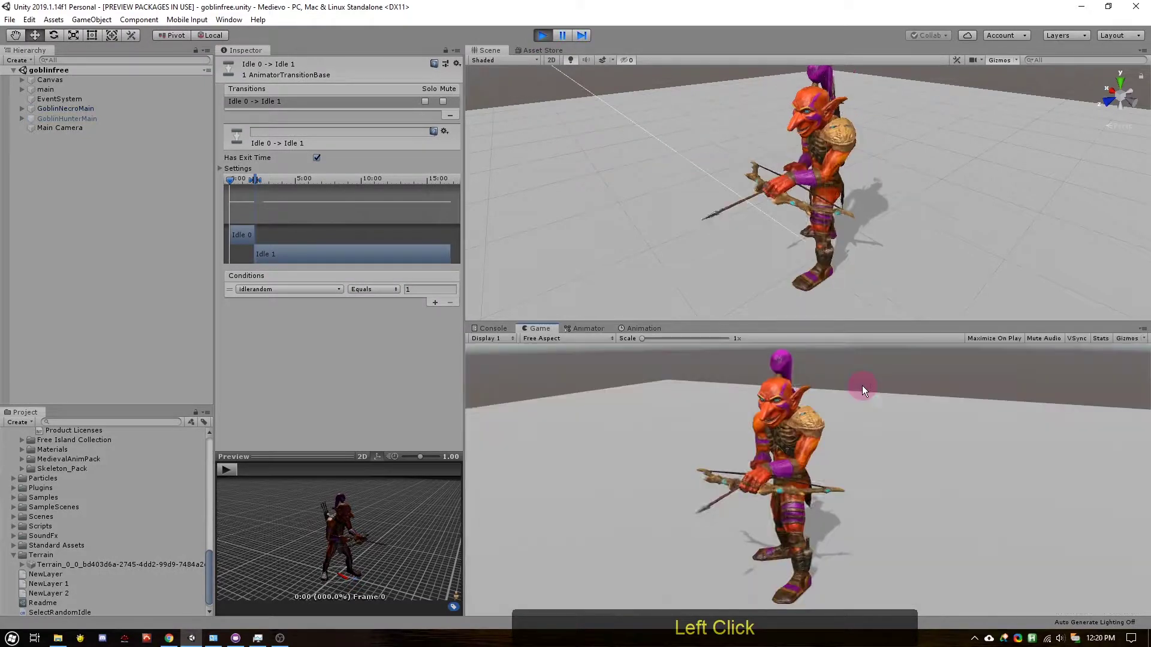
pyautogui.click(588, 330)
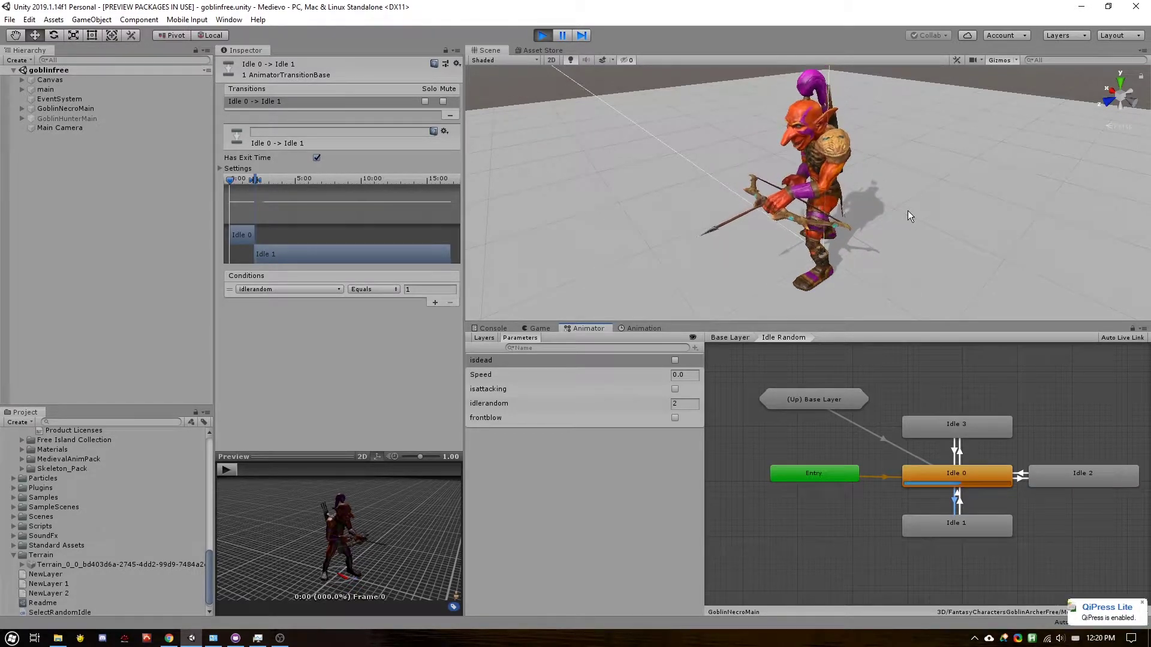
pyautogui.click(945, 380)
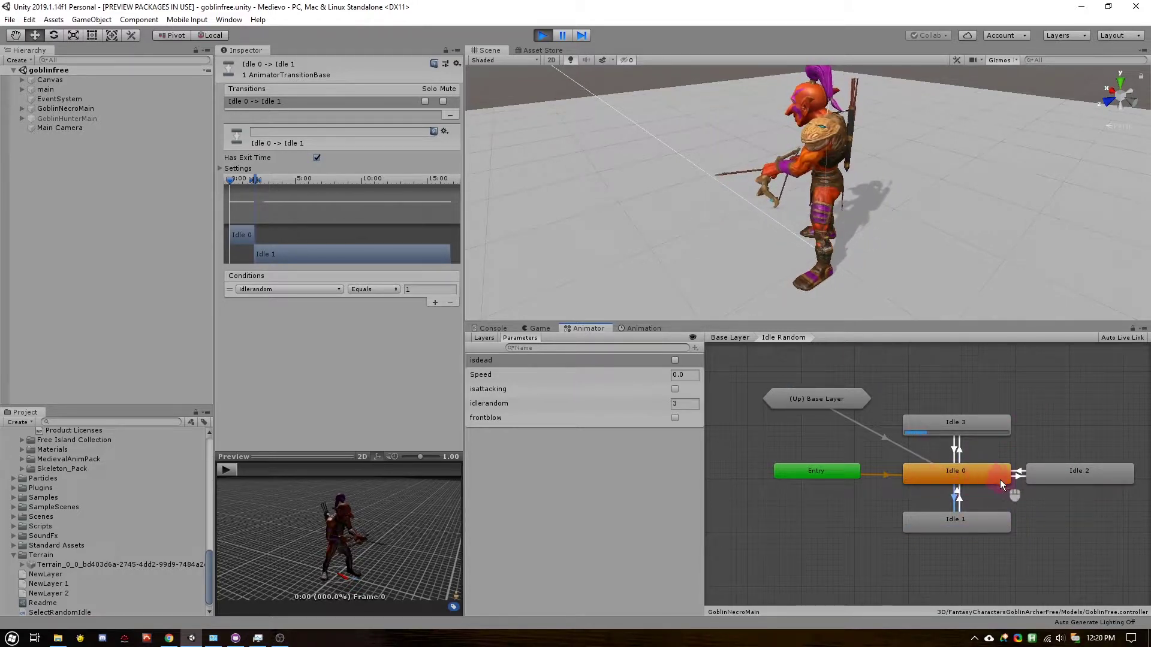
pyautogui.click(77, 108)
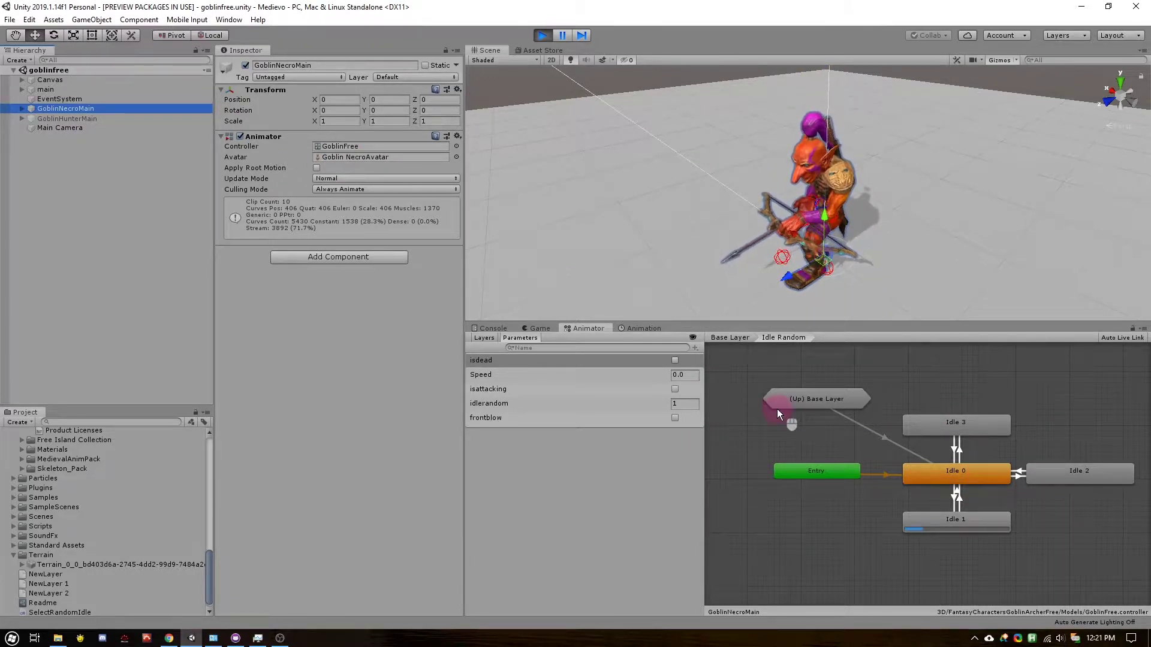
# - Check the Entry transition to Idle 0, turn on isattacking and show the Base Layer graph
pyautogui.click(884, 474)
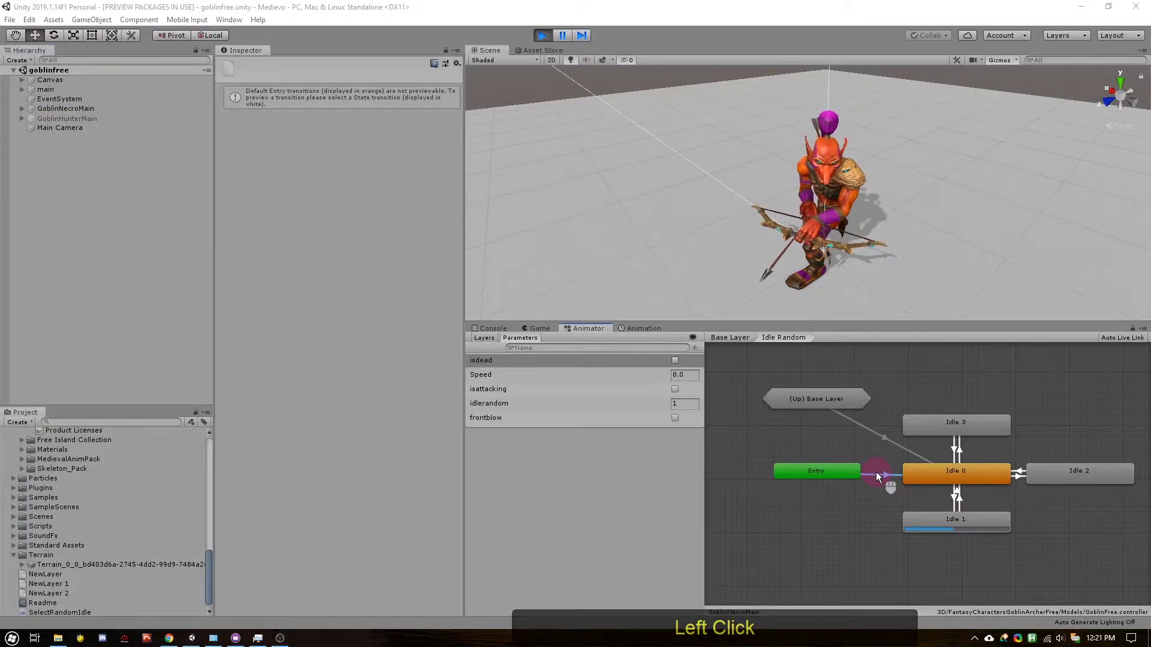
pyautogui.click(675, 391)
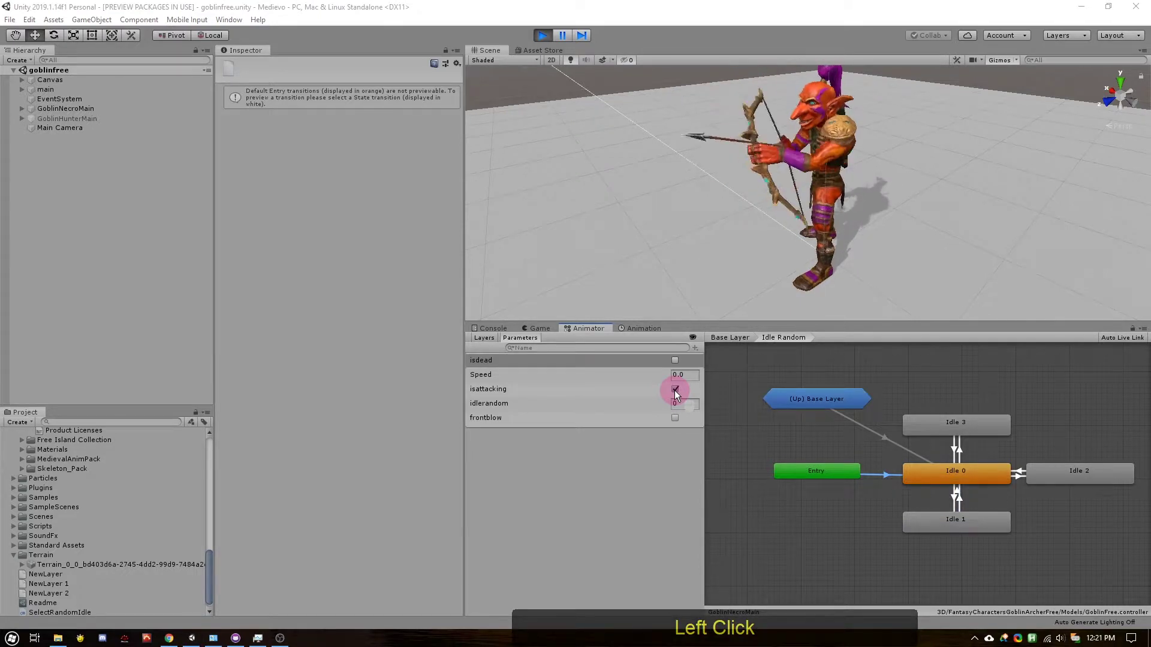
pyautogui.click(724, 339)
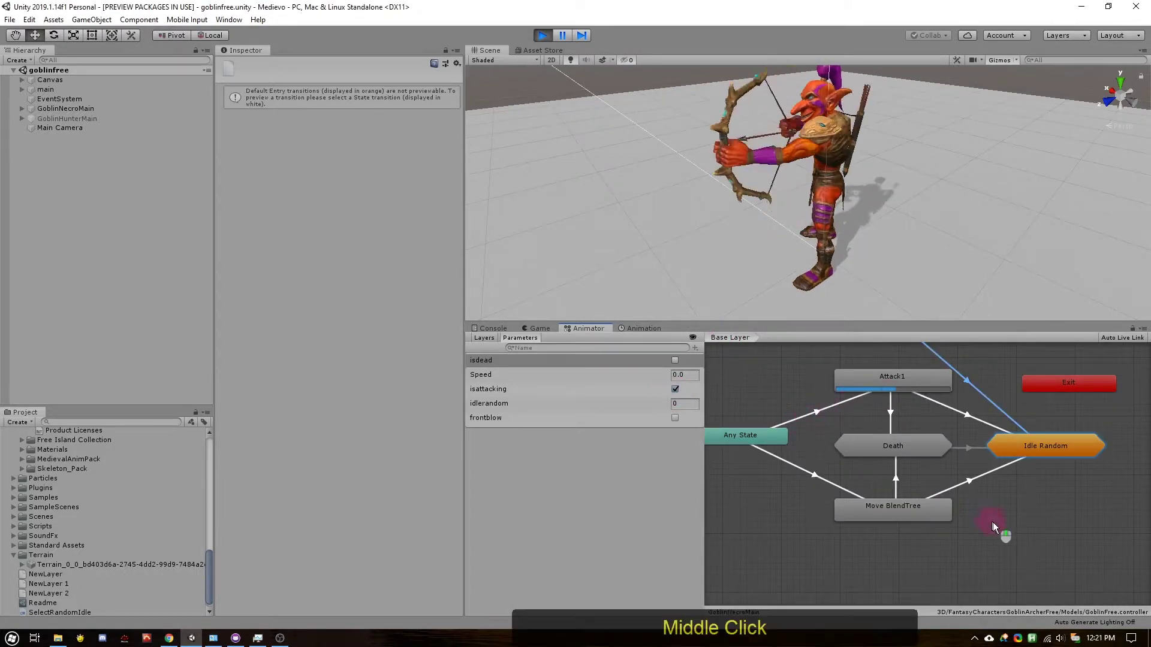
pyautogui.moveTo(992, 523); pyautogui.dragTo(1021, 563, button='middle')
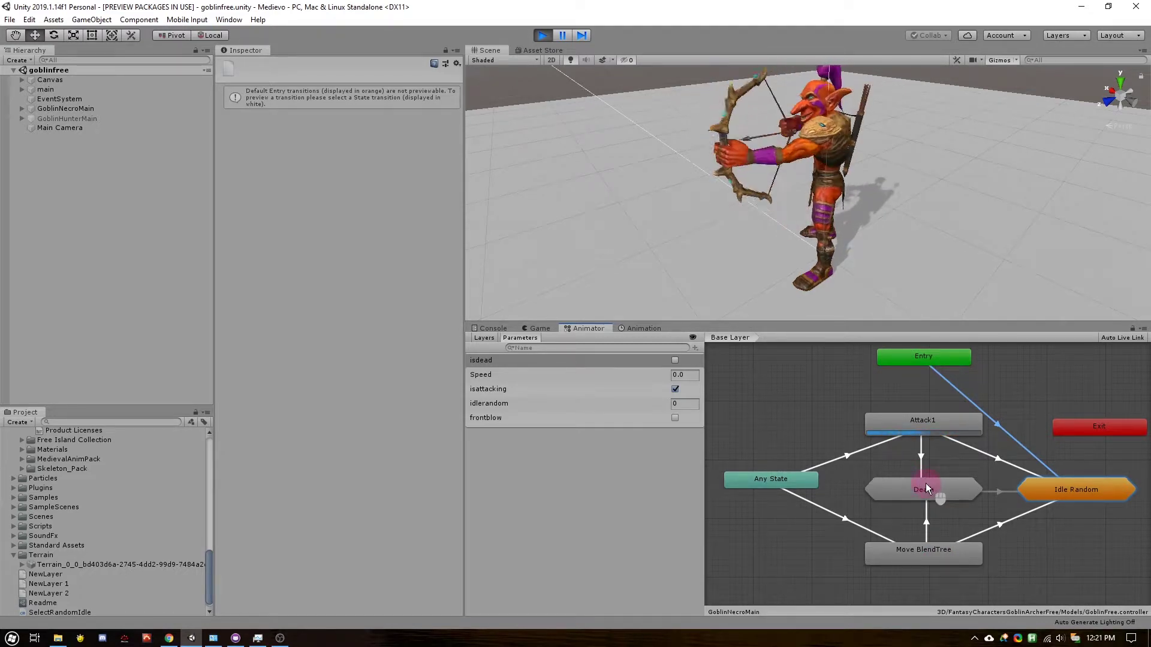
# - Inspect the conditions of the transitions into Death from Attack1 and Move BlendTree, and select Idle Random
pyautogui.click(921, 467)
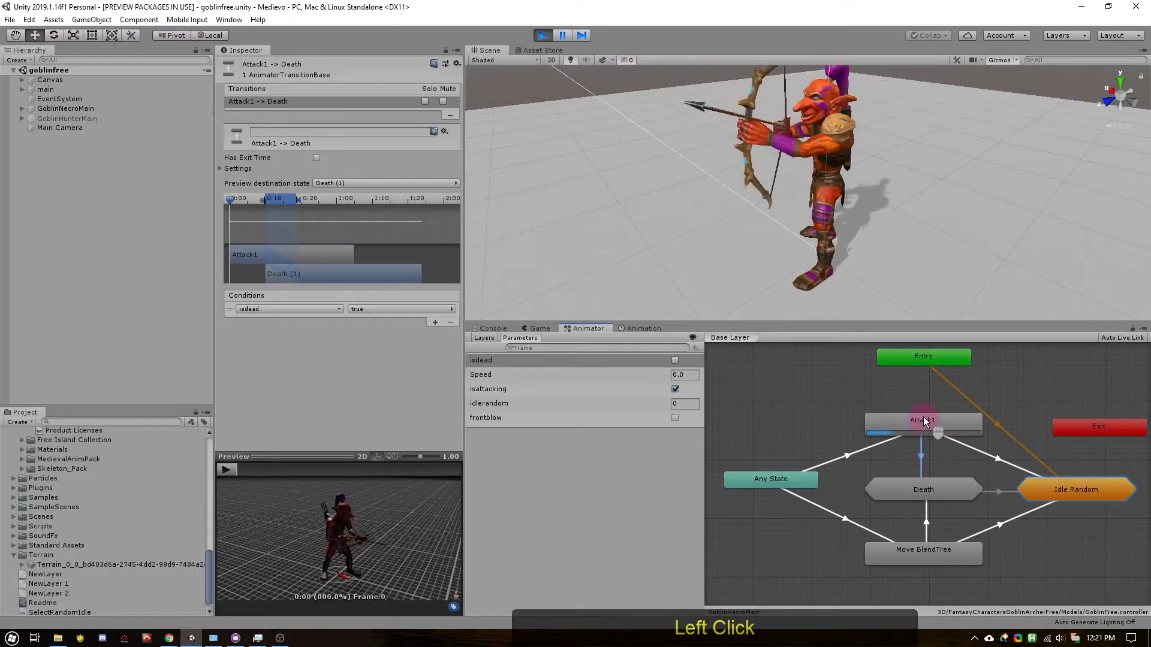
pyautogui.click(926, 522)
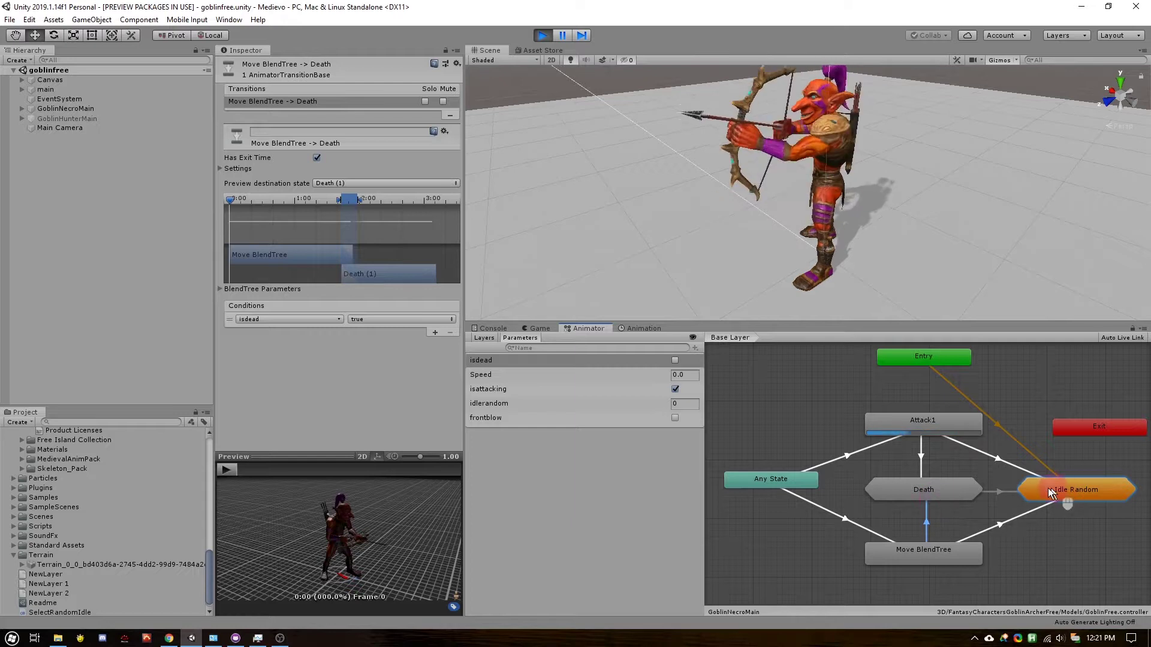
pyautogui.click(1098, 490)
# - Open the Death sub-state machine and compare the conditions from Any State to Death (1) and Death (2)
pyautogui.doubleClick(930, 493)
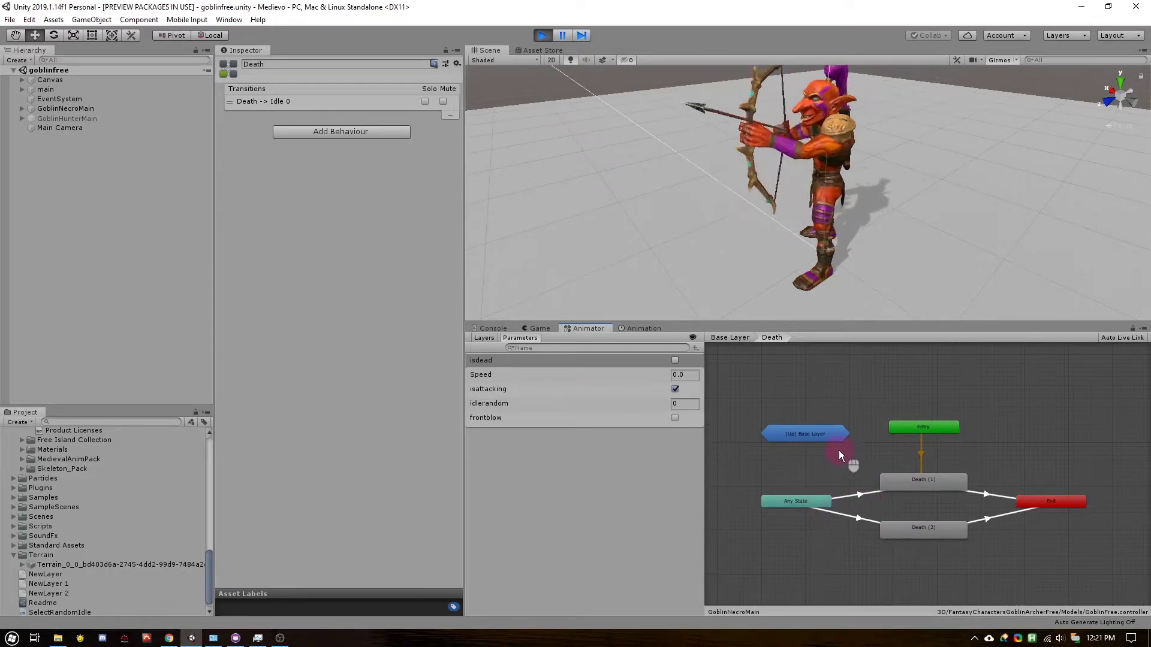
pyautogui.click(858, 493)
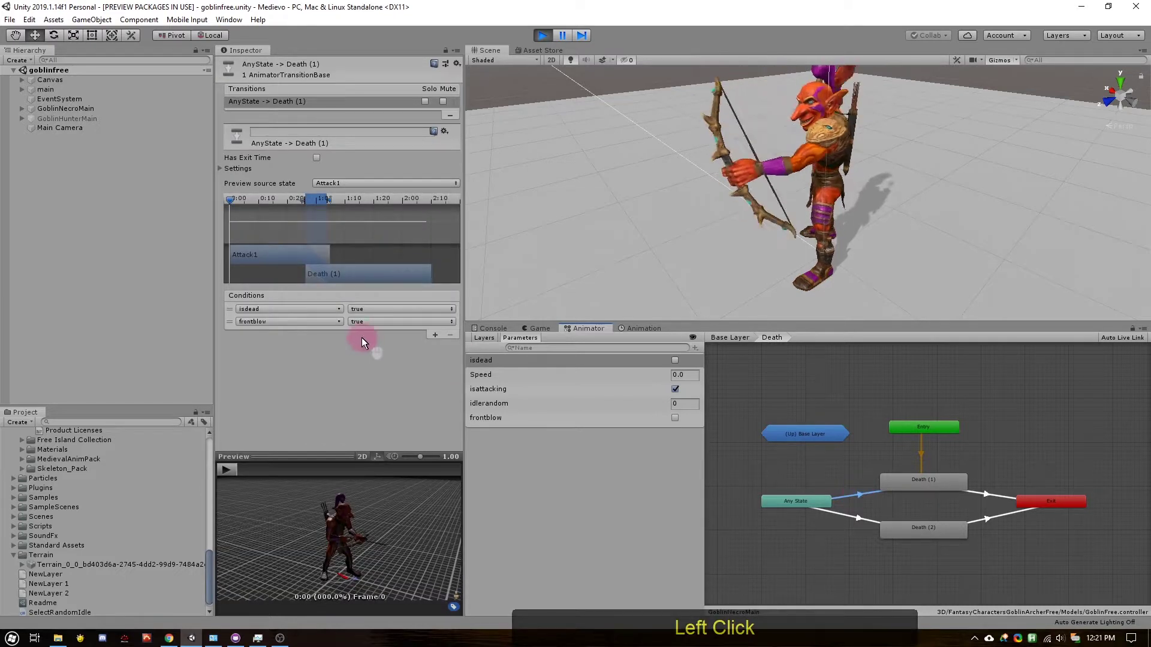
pyautogui.click(841, 511)
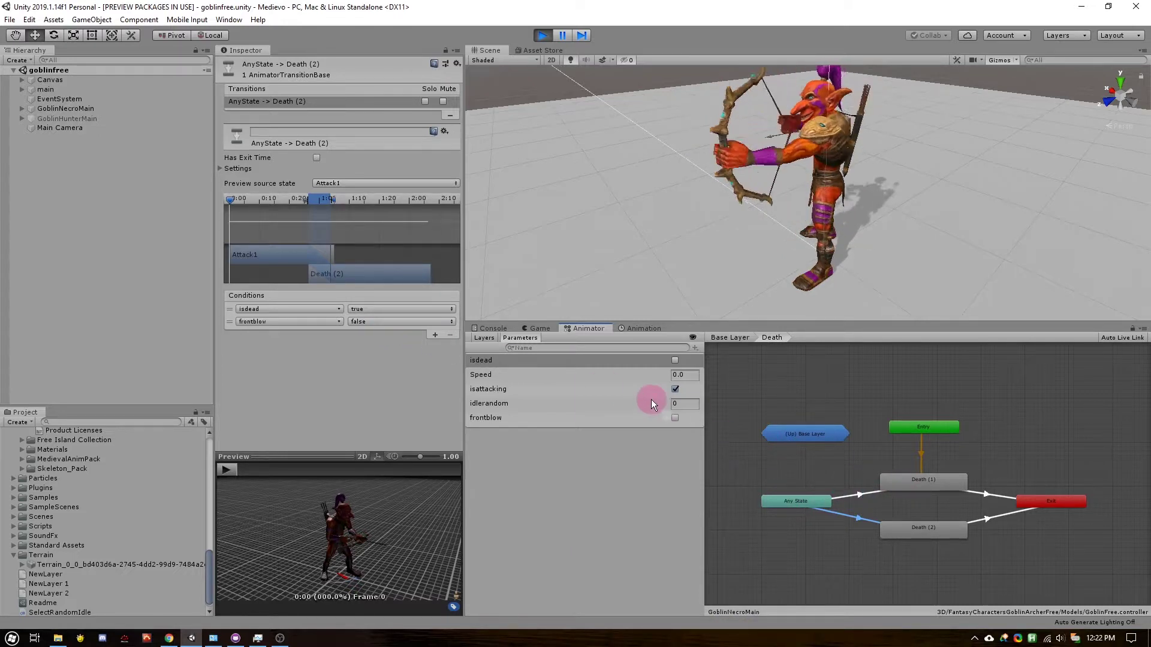
# - Test the death animation from the Base Layer by turning isdead on and off again while isattacking is active
pyautogui.doubleClick(787, 436)
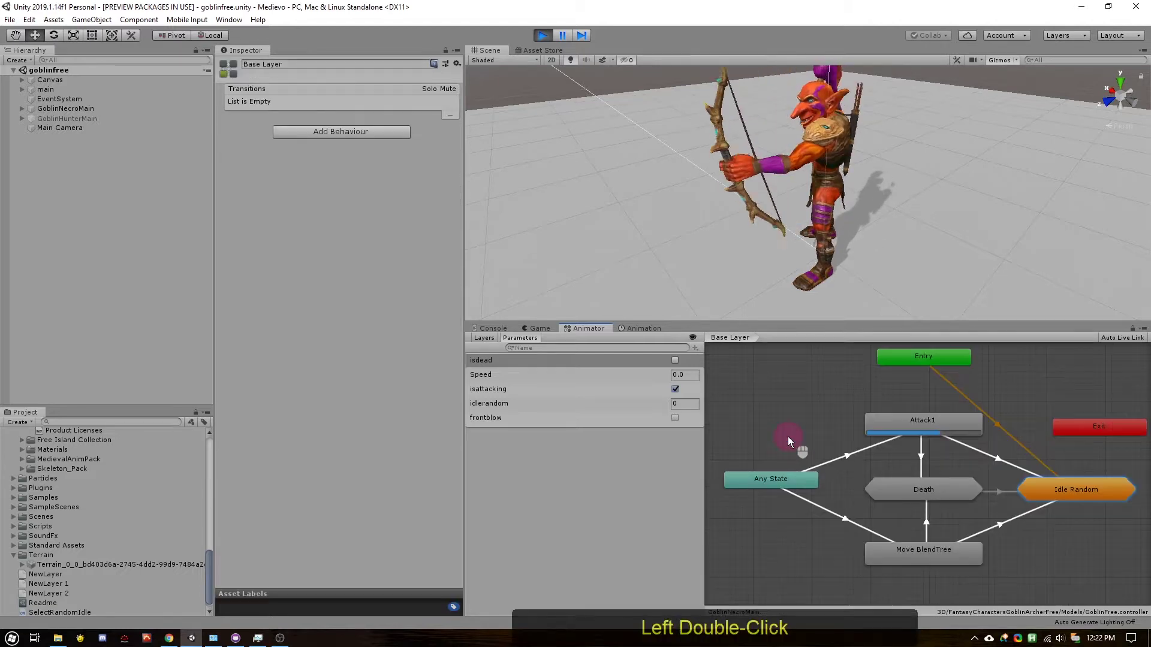
pyautogui.click(676, 389)
pyautogui.click(675, 361)
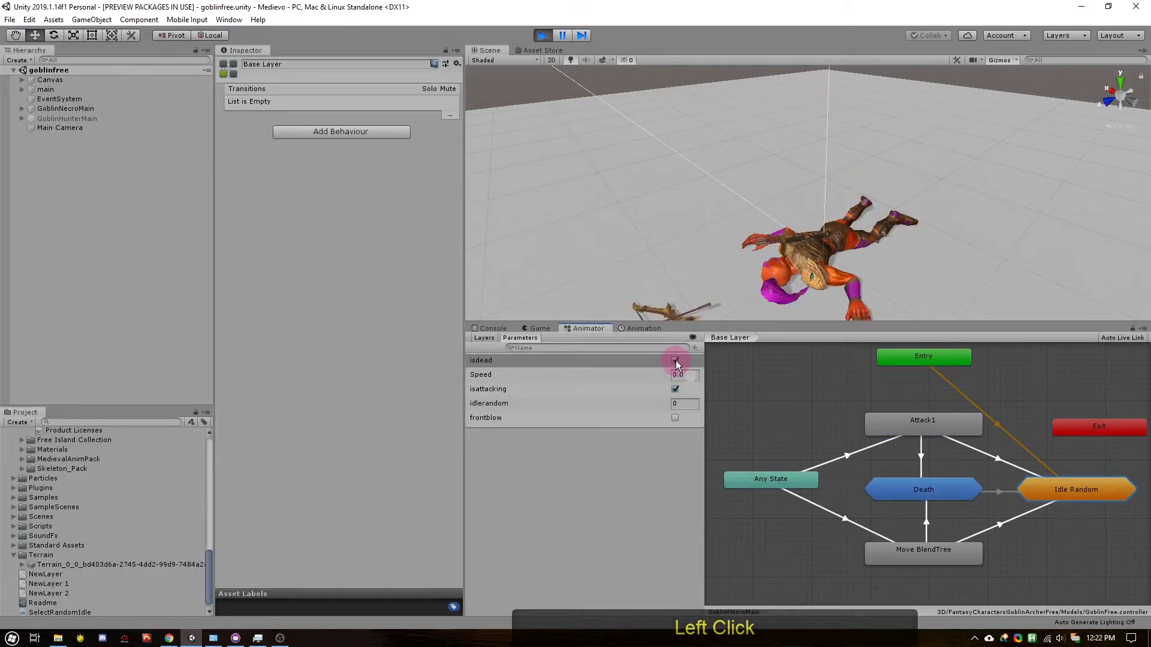
pyautogui.click(675, 361)
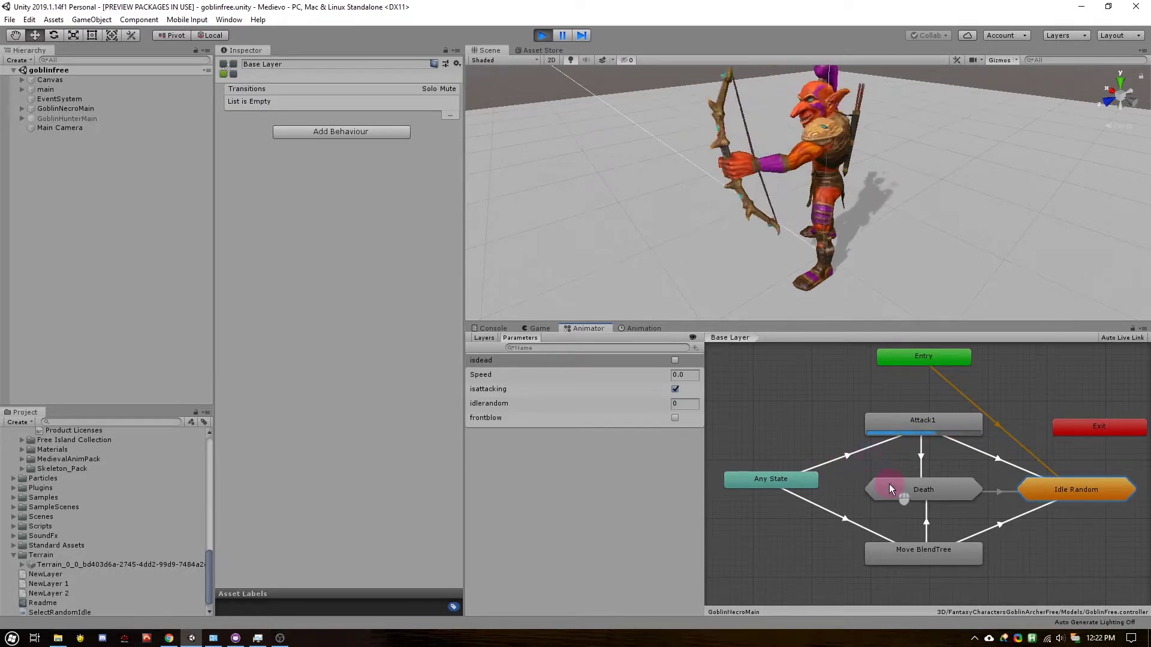
# - Revisit the Death sub-state machine and examine the condition of its transition to Idle Random on the Base Layer
pyautogui.doubleClick(902, 493)
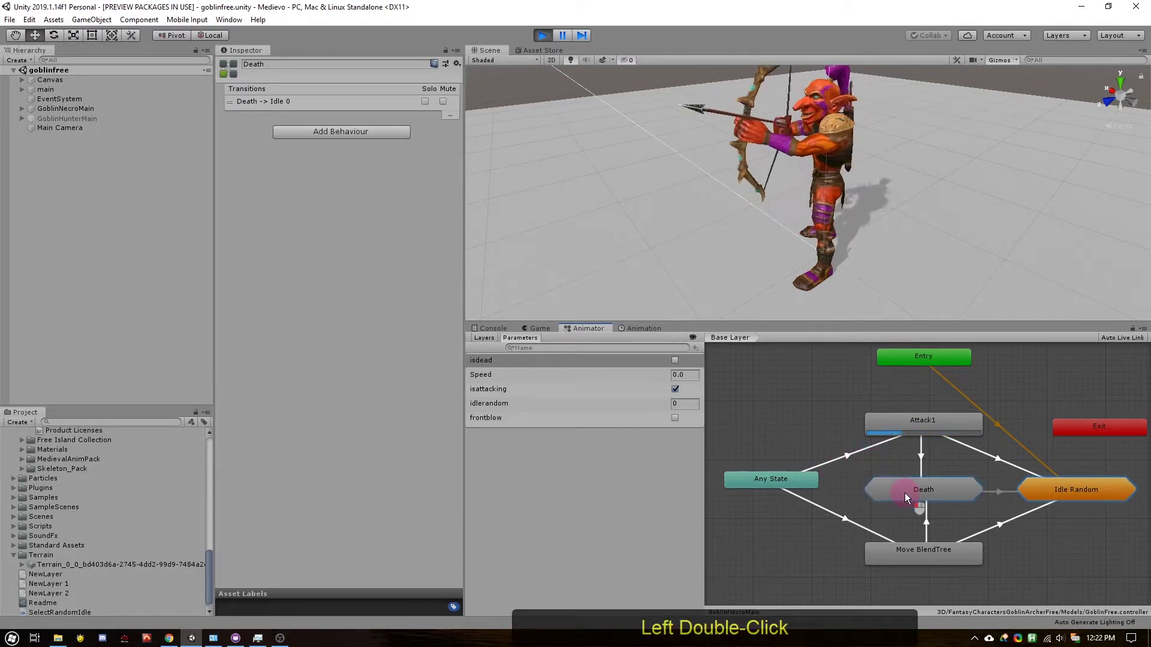
pyautogui.click(830, 450)
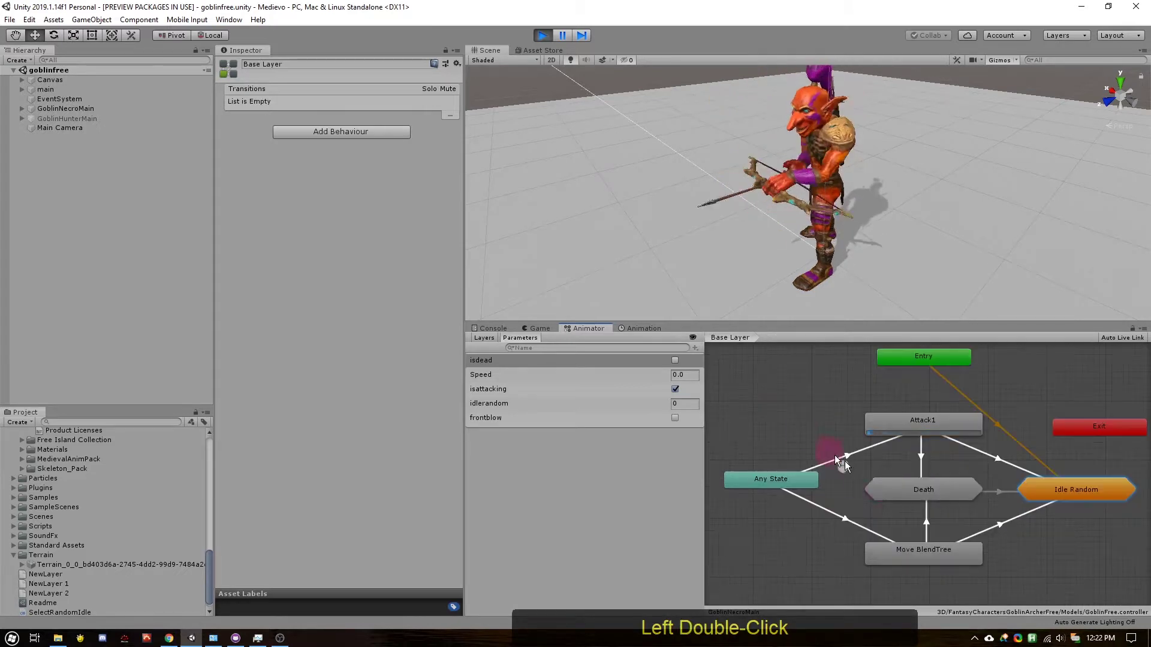
pyautogui.click(887, 488)
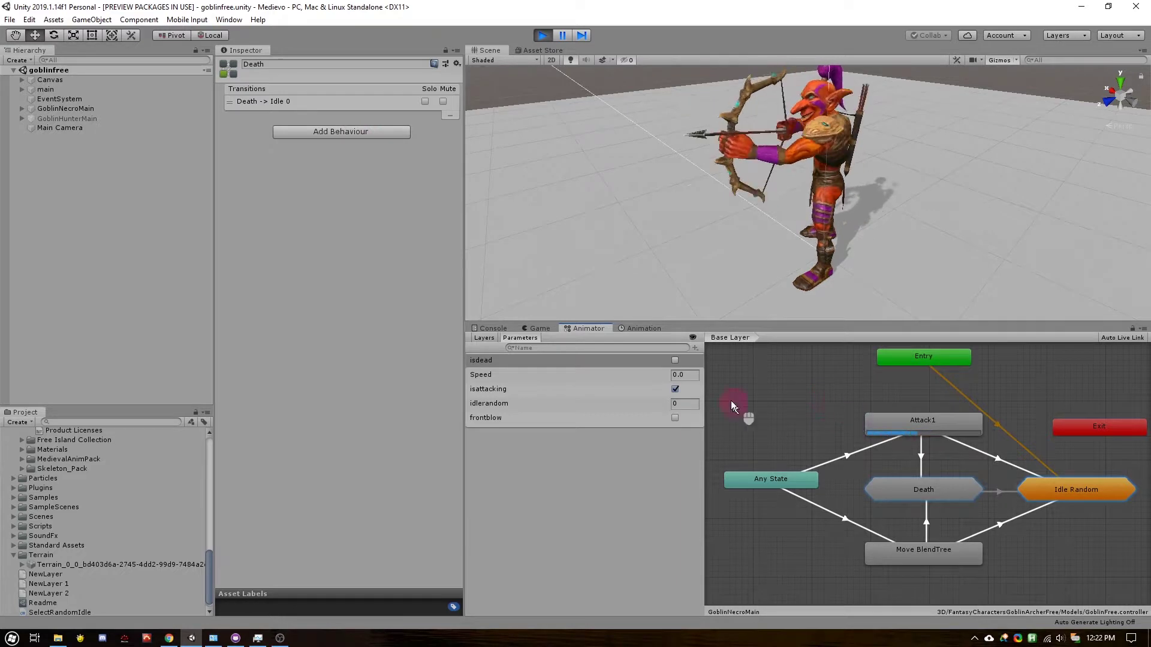
pyautogui.click(675, 389)
pyautogui.click(675, 389)
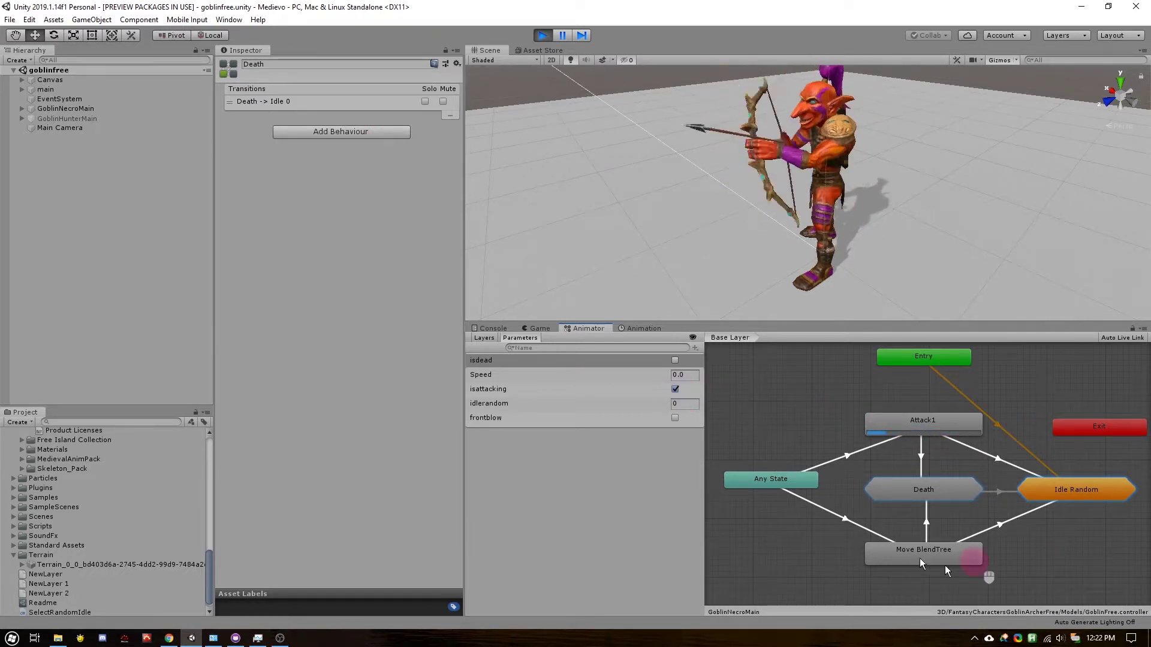
pyautogui.click(896, 459)
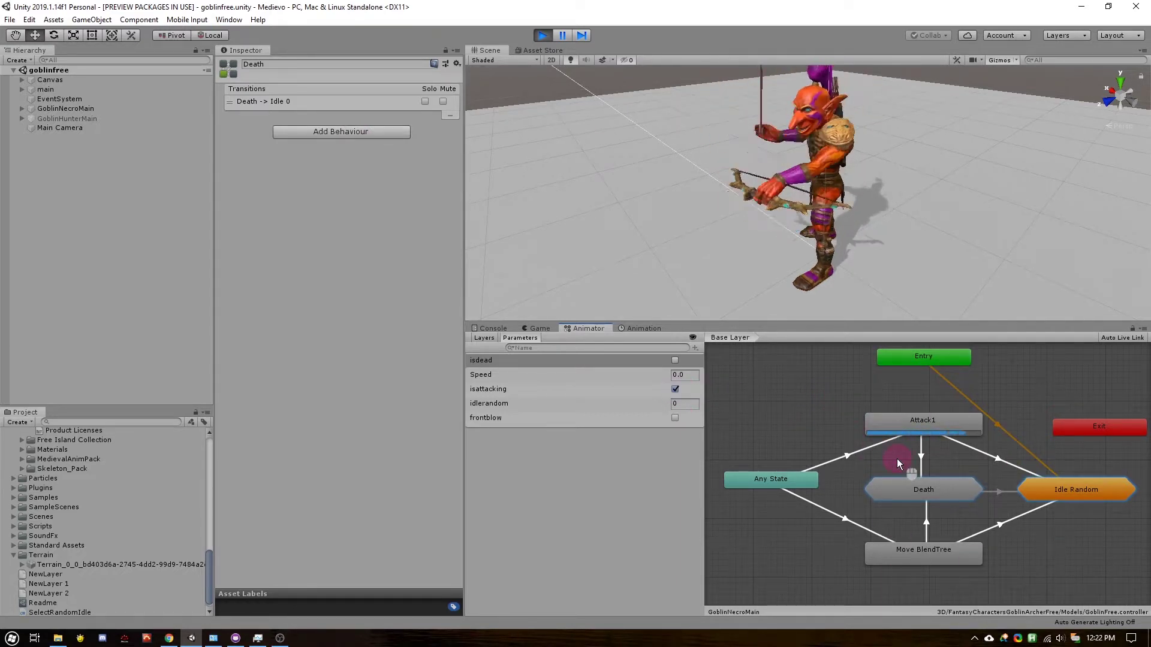
pyautogui.click(991, 491)
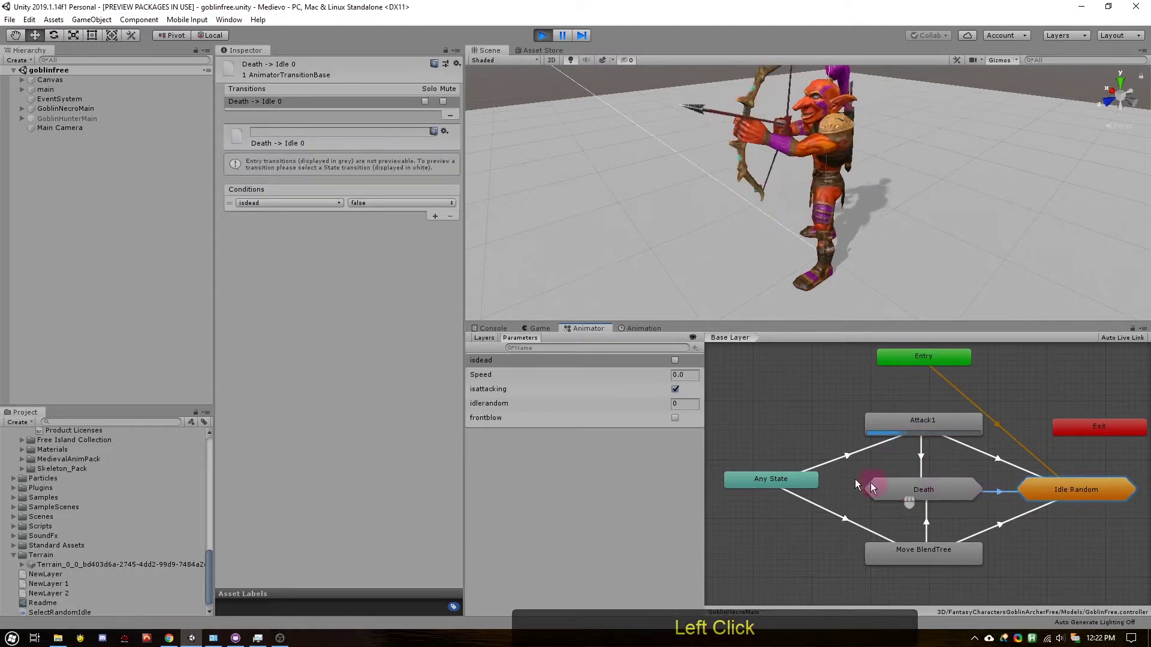
# - Turn off isattacking and test dying and returning to idle by switching isdead on and off
pyautogui.click(675, 389)
pyautogui.click(675, 360)
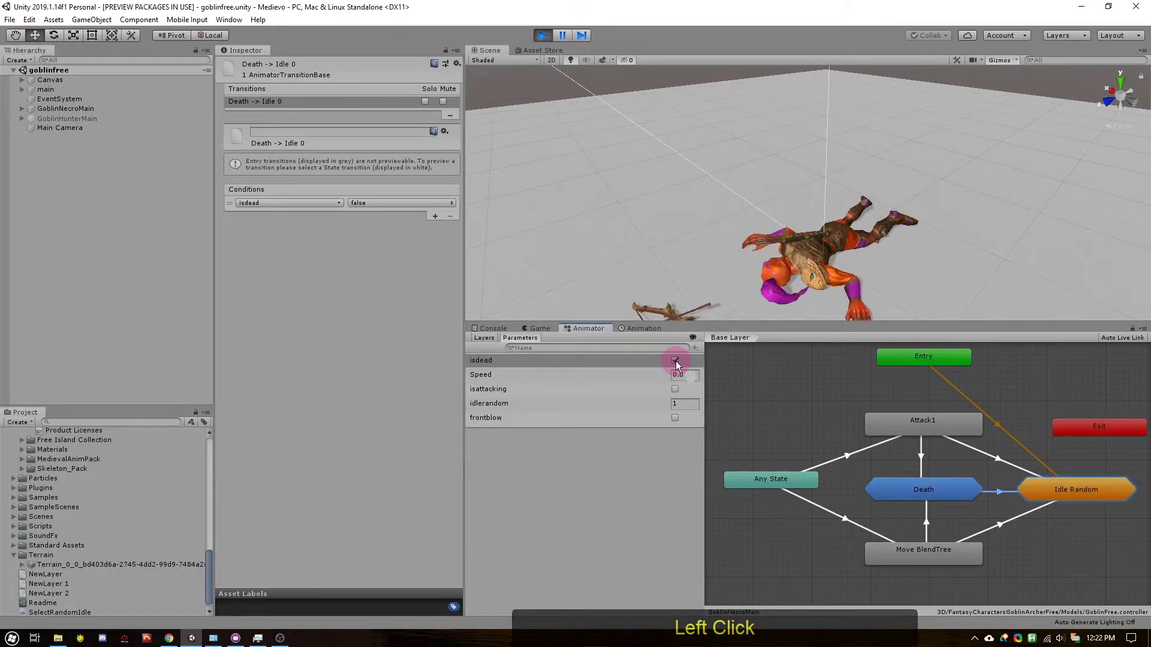
pyautogui.click(674, 361)
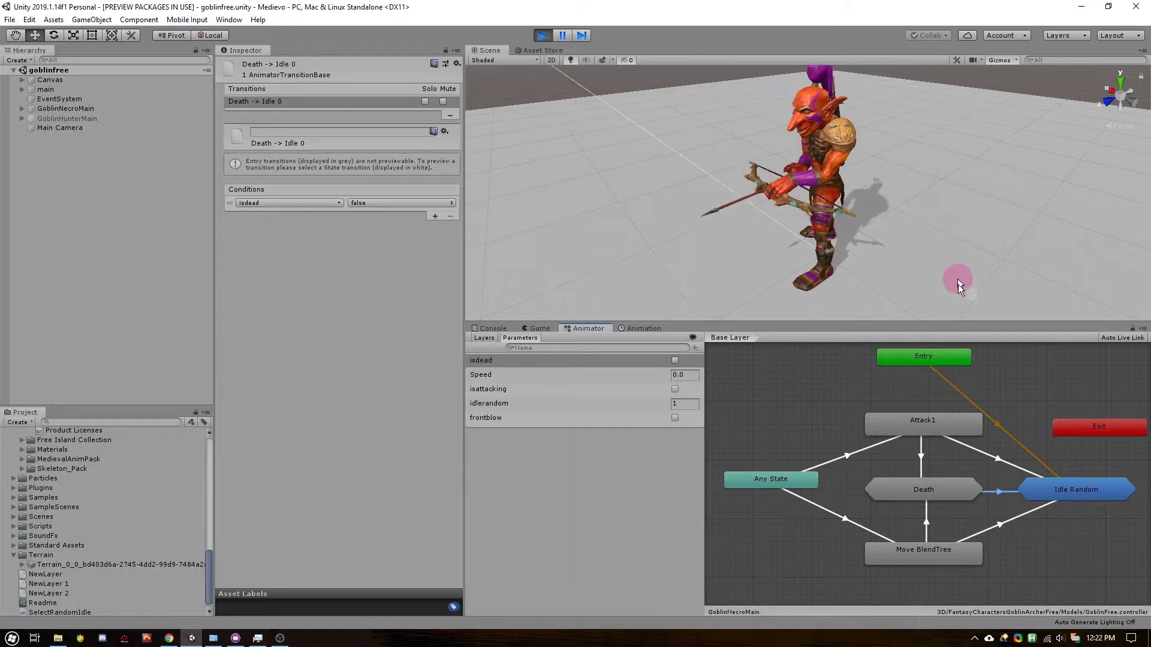
# - Recheck the Death to Idle 0 transition, look inside Death and return to the Base Layer
pyautogui.click(999, 493)
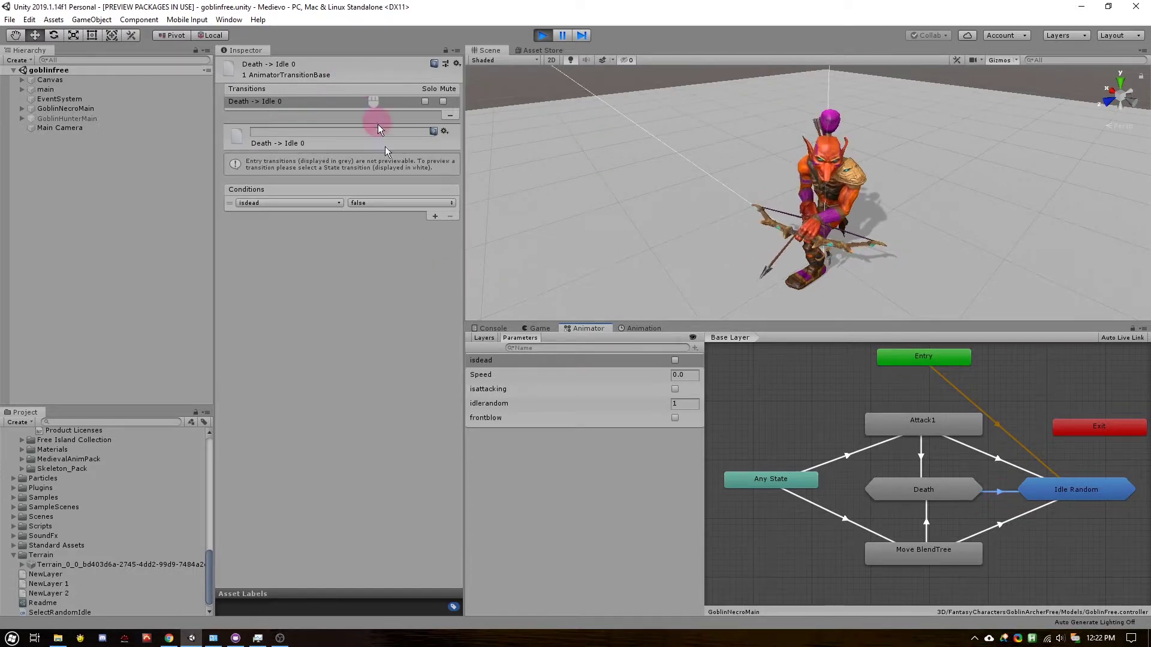
pyautogui.click(906, 491)
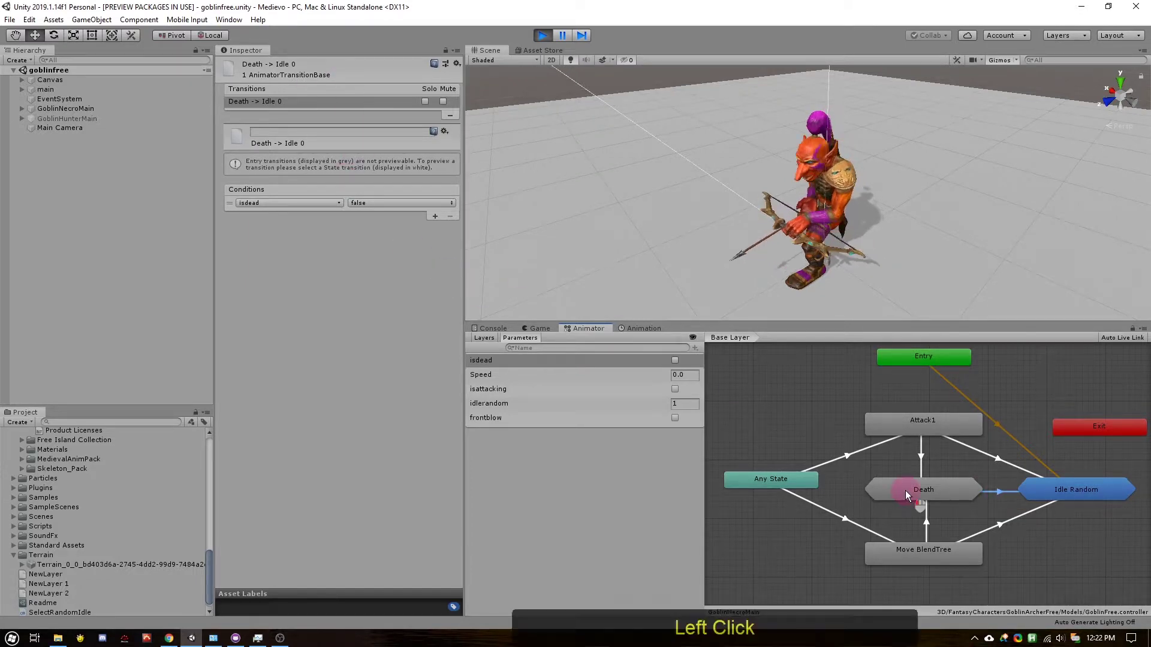
pyautogui.doubleClick(905, 491)
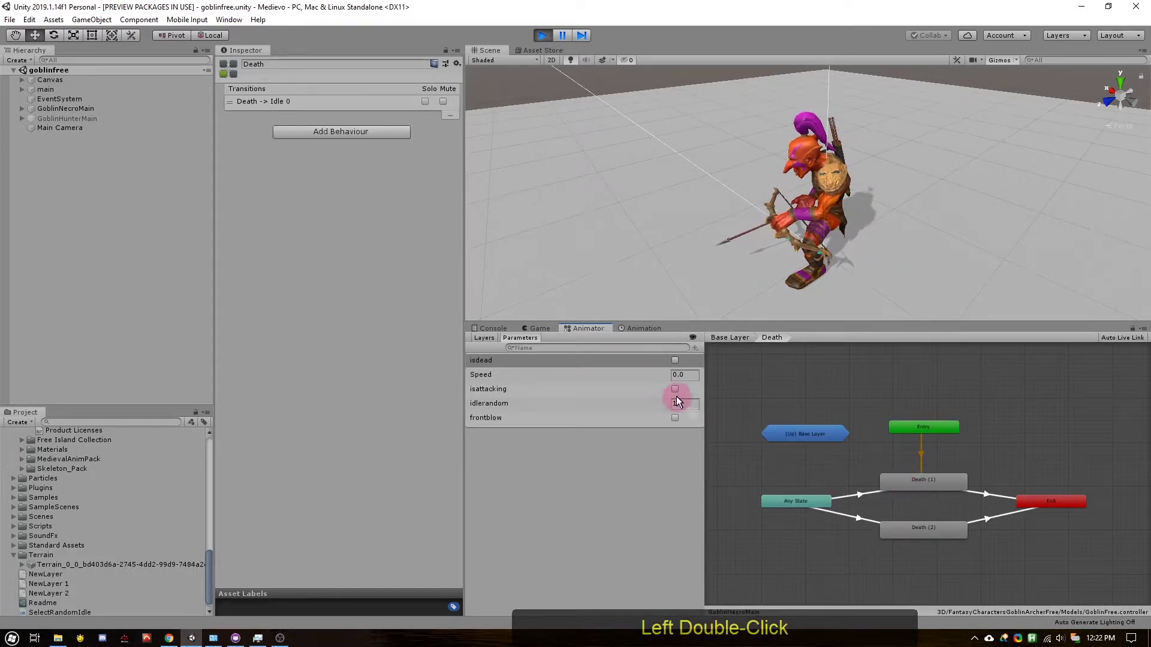
pyautogui.click(811, 427)
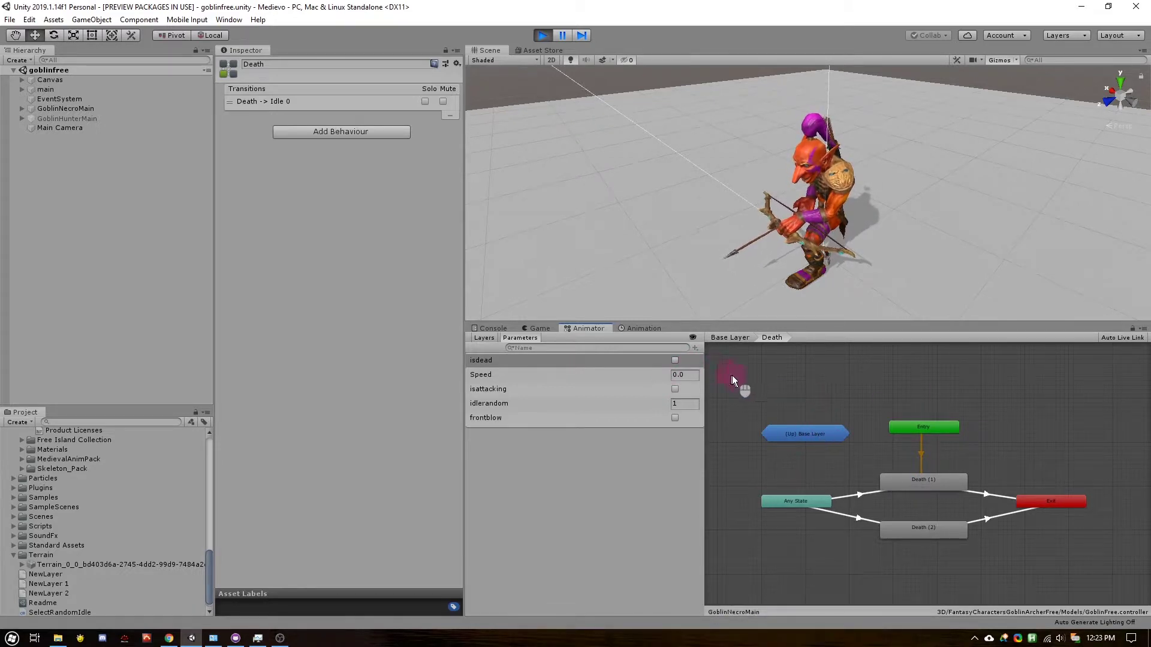
pyautogui.doubleClick(789, 428)
# - Open Idle Random to look at its Entry transition and running idle states, and go back to the Base Layer
pyautogui.doubleClick(1082, 490)
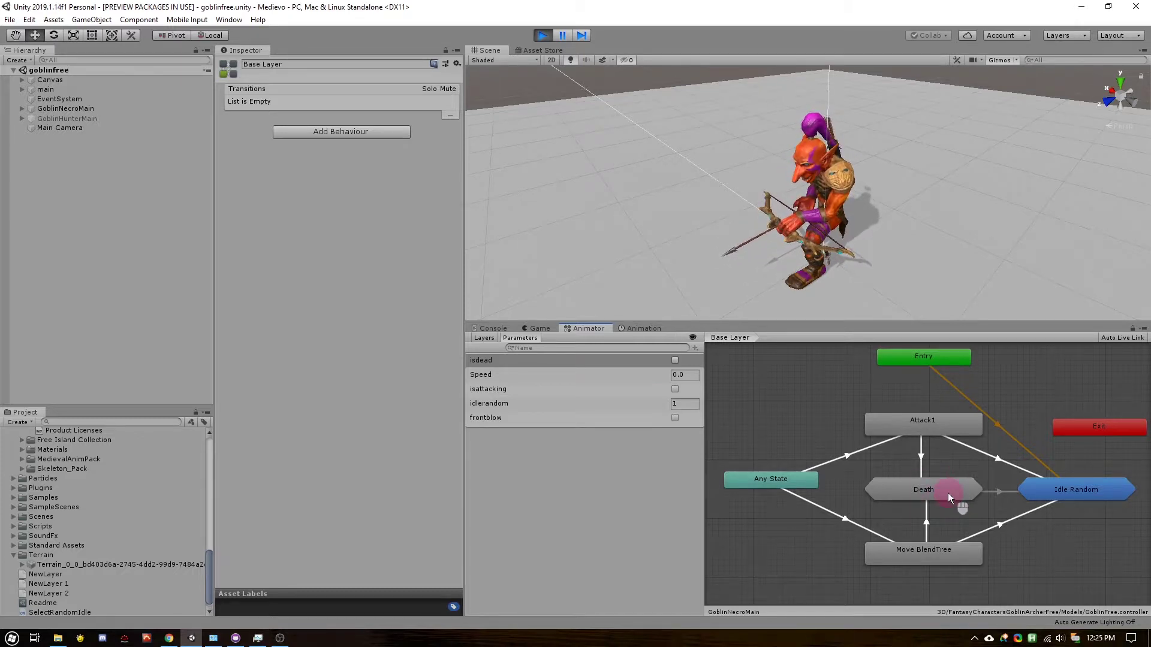
pyautogui.doubleClick(1059, 491)
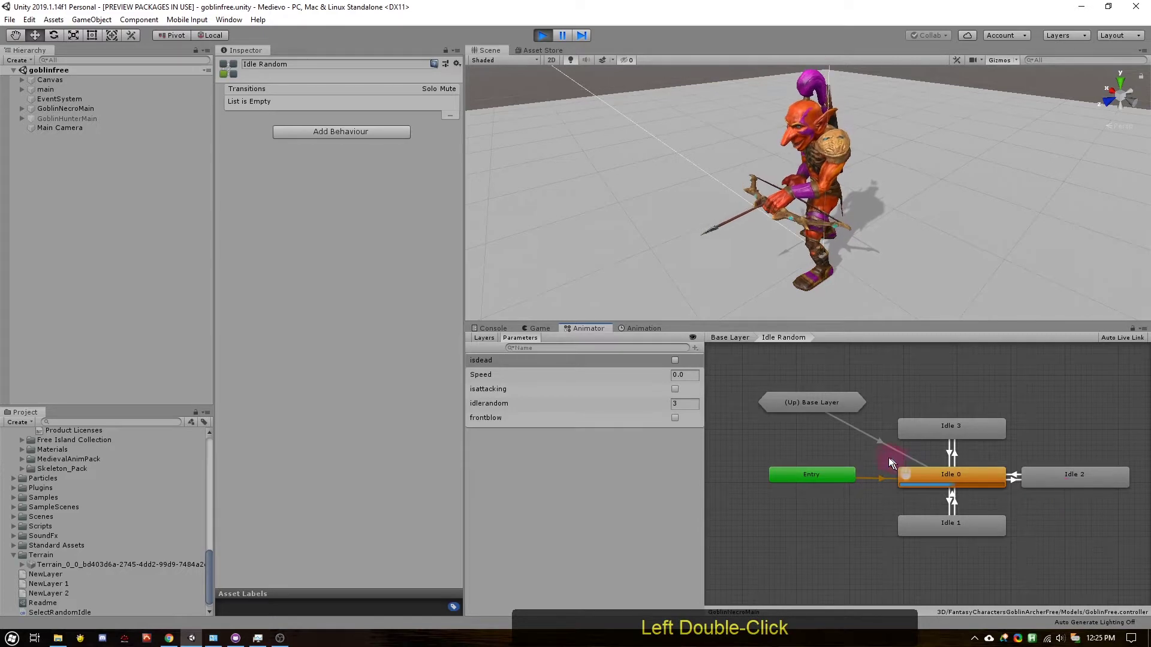
pyautogui.click(870, 476)
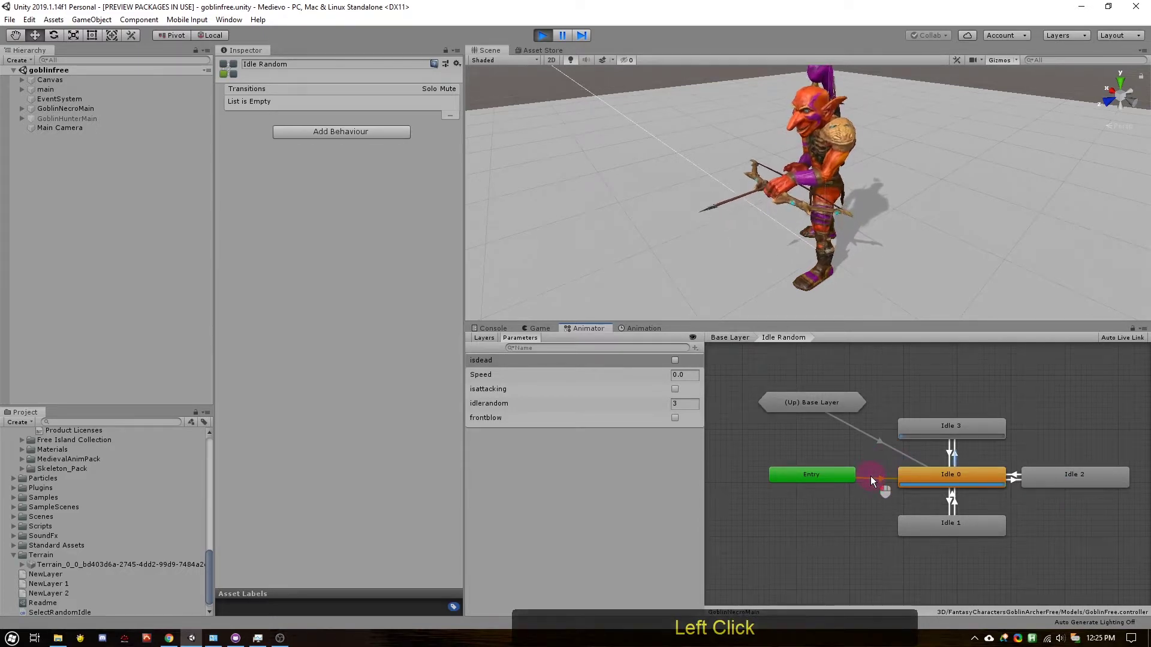
pyautogui.doubleClick(820, 402)
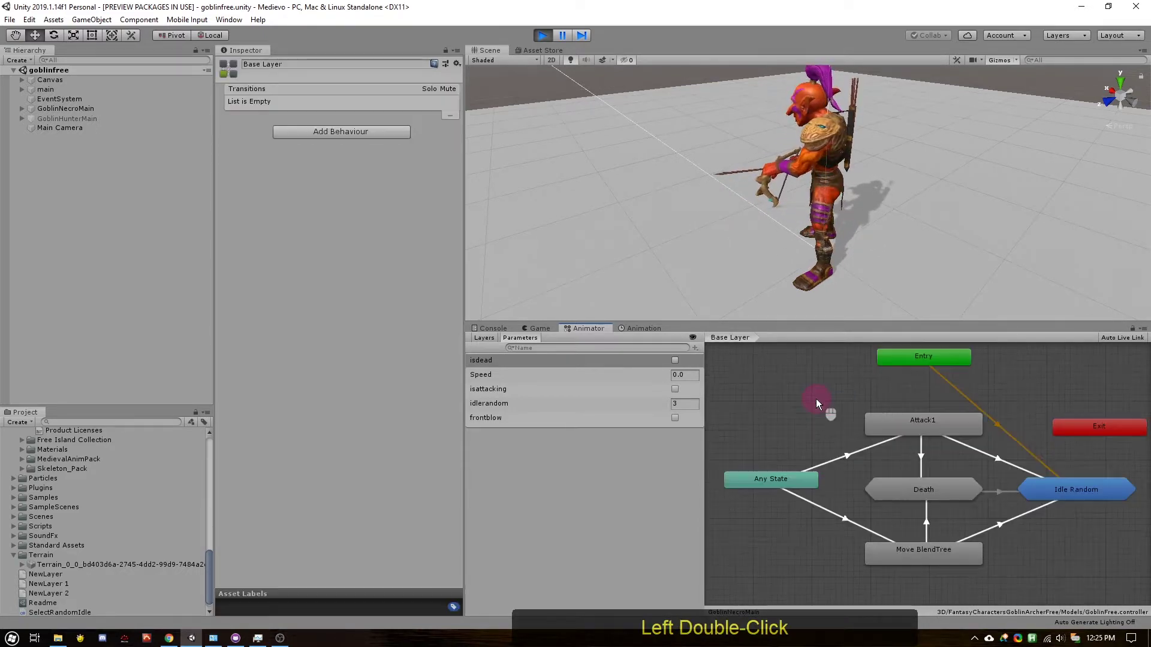
# - Inside Death, disable Has Exit Time on the transitions from Death (1) and Death (2) to Exit
pyautogui.doubleClick(927, 489)
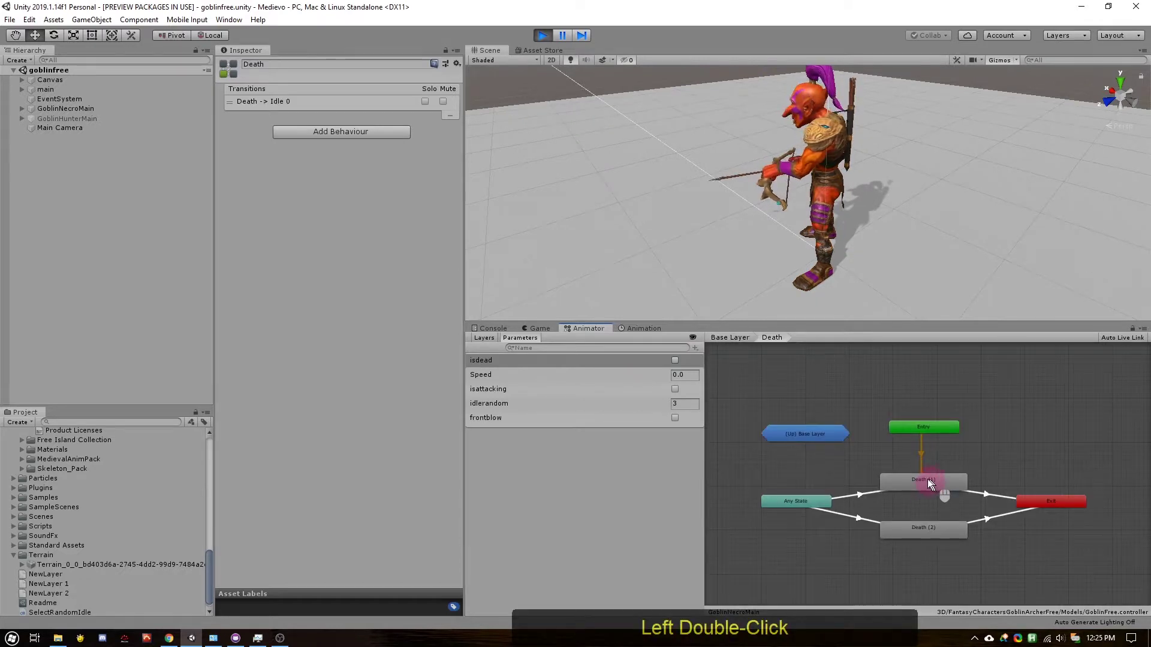
pyautogui.click(937, 480)
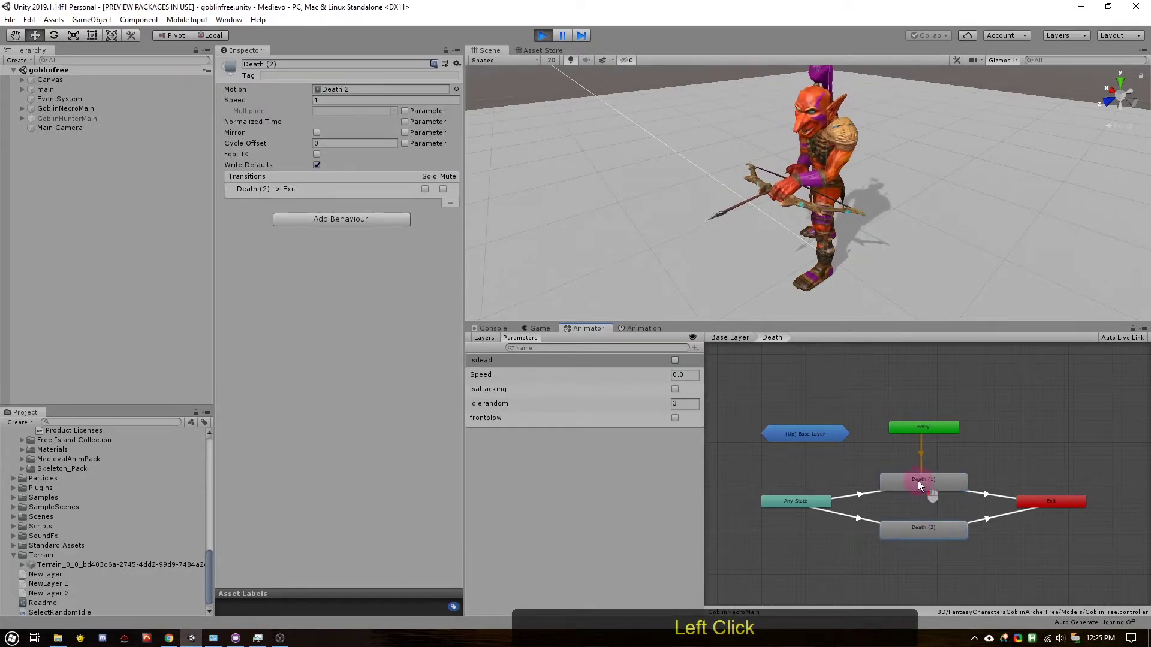
pyautogui.click(919, 481)
pyautogui.click(922, 481)
pyautogui.click(972, 488)
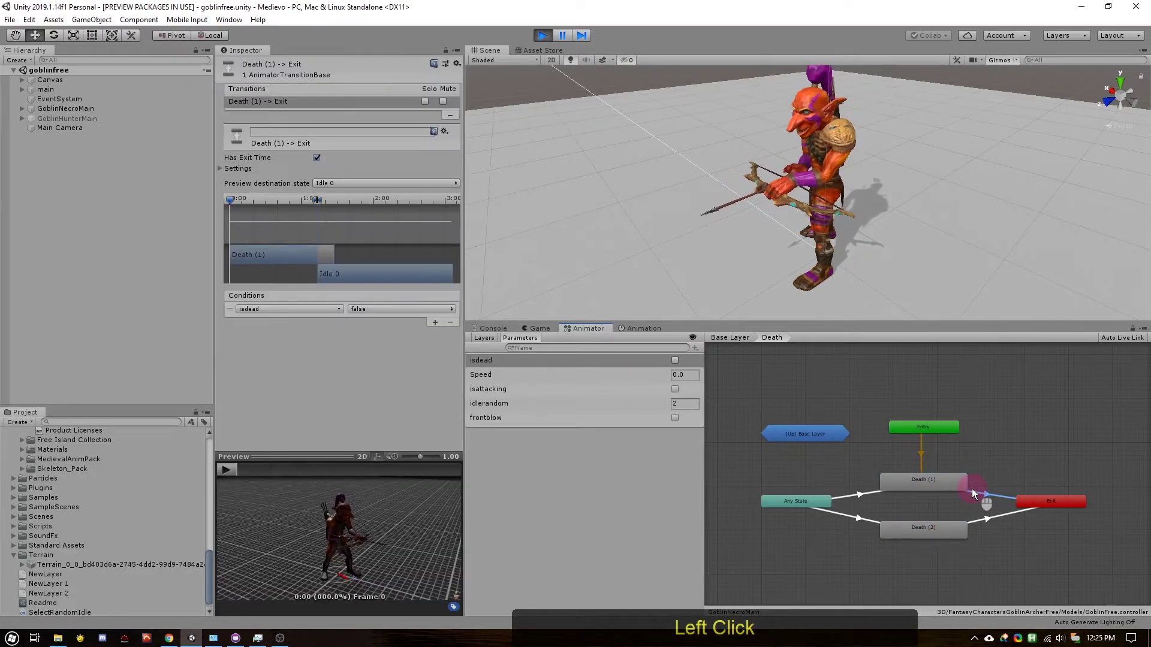
pyautogui.click(316, 158)
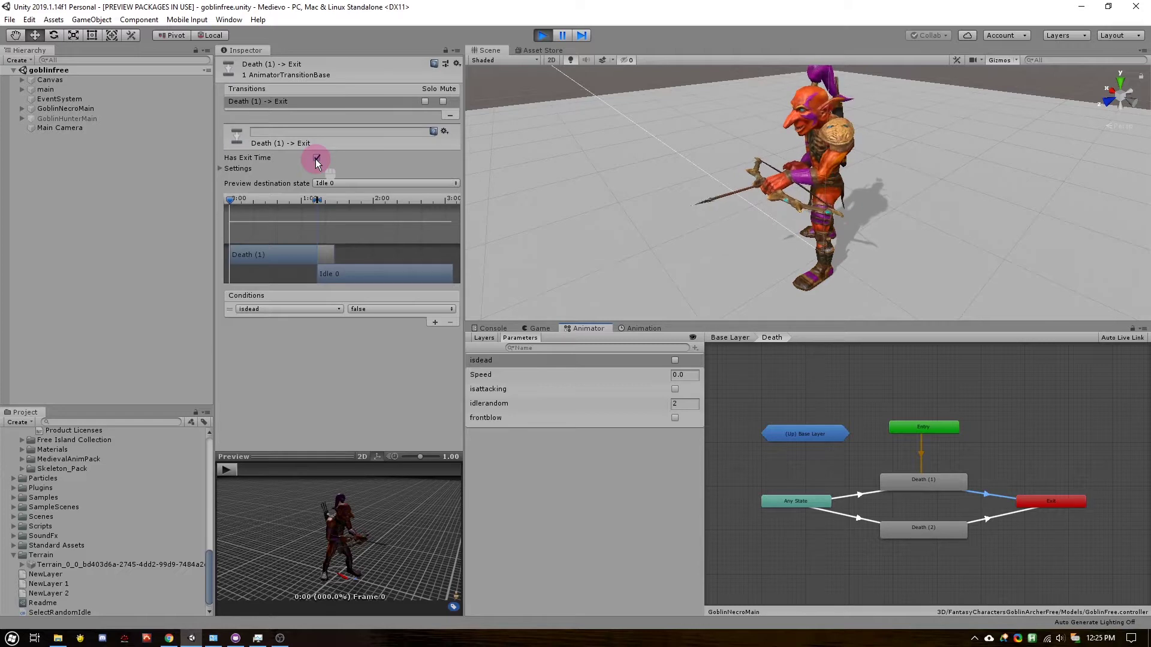
pyautogui.click(316, 158)
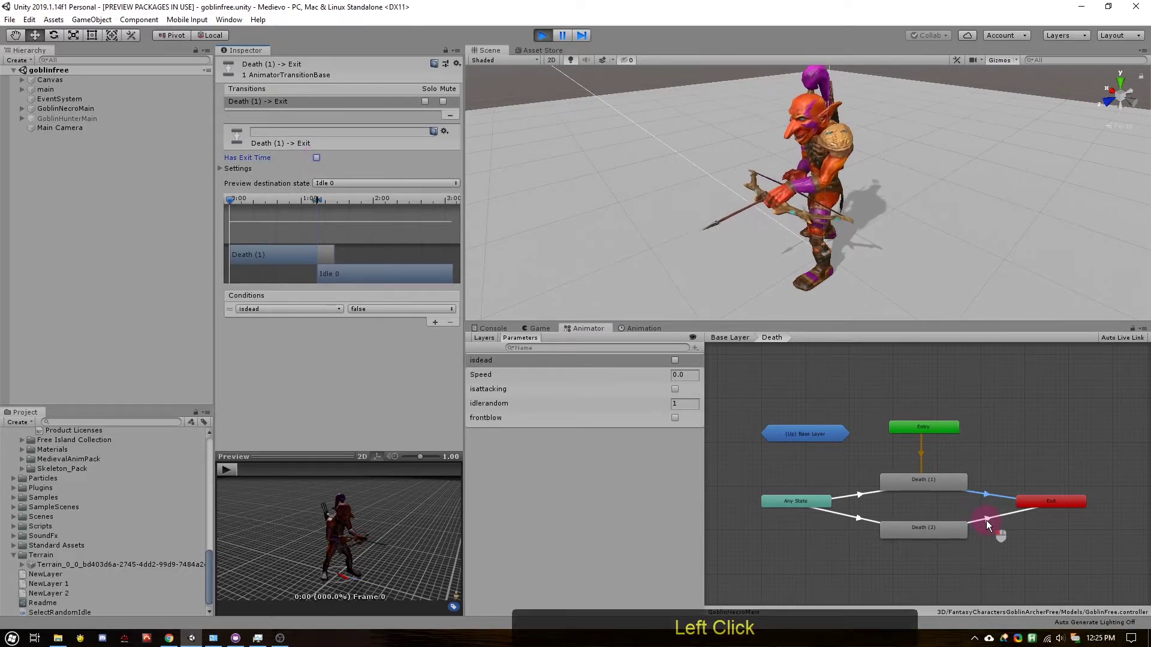
pyautogui.click(987, 520)
pyautogui.click(317, 158)
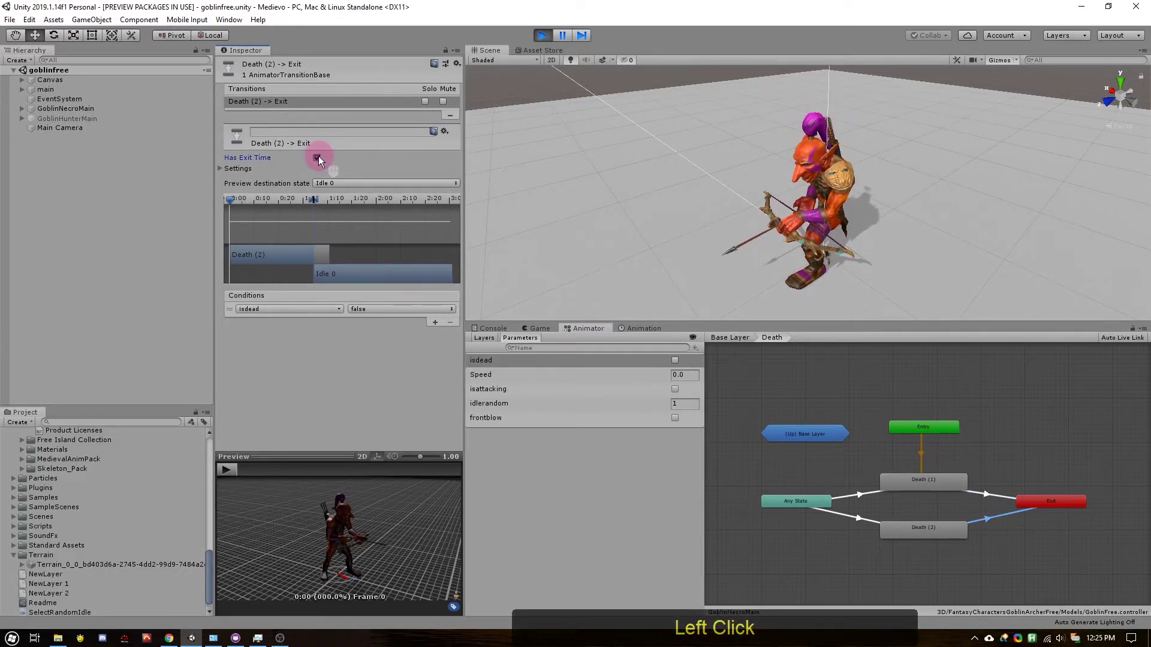
# - Test dying and returning to idle by switching isdead on and off, and go back to the Base Layer
pyautogui.click(674, 361)
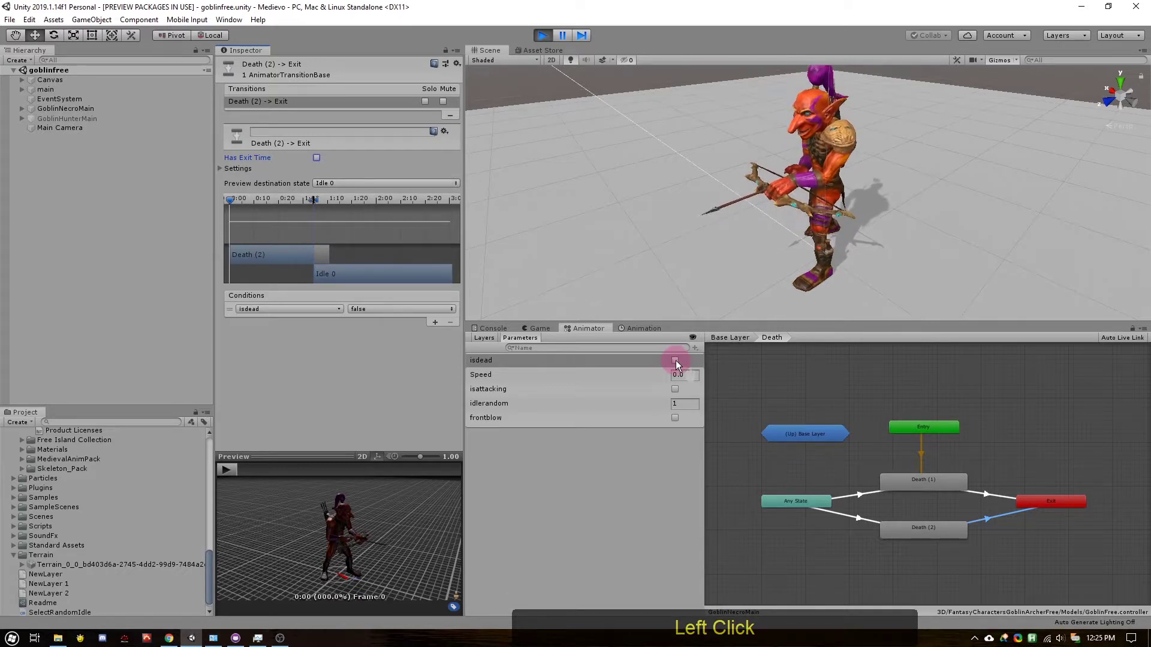
pyautogui.click(675, 361)
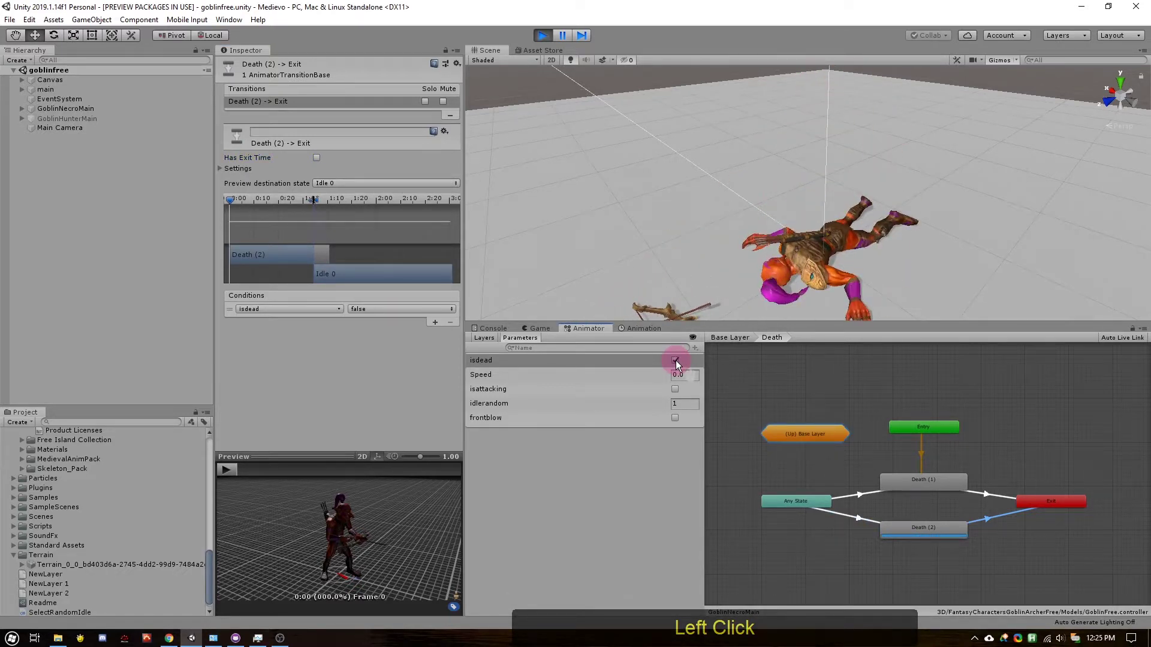
pyautogui.click(674, 361)
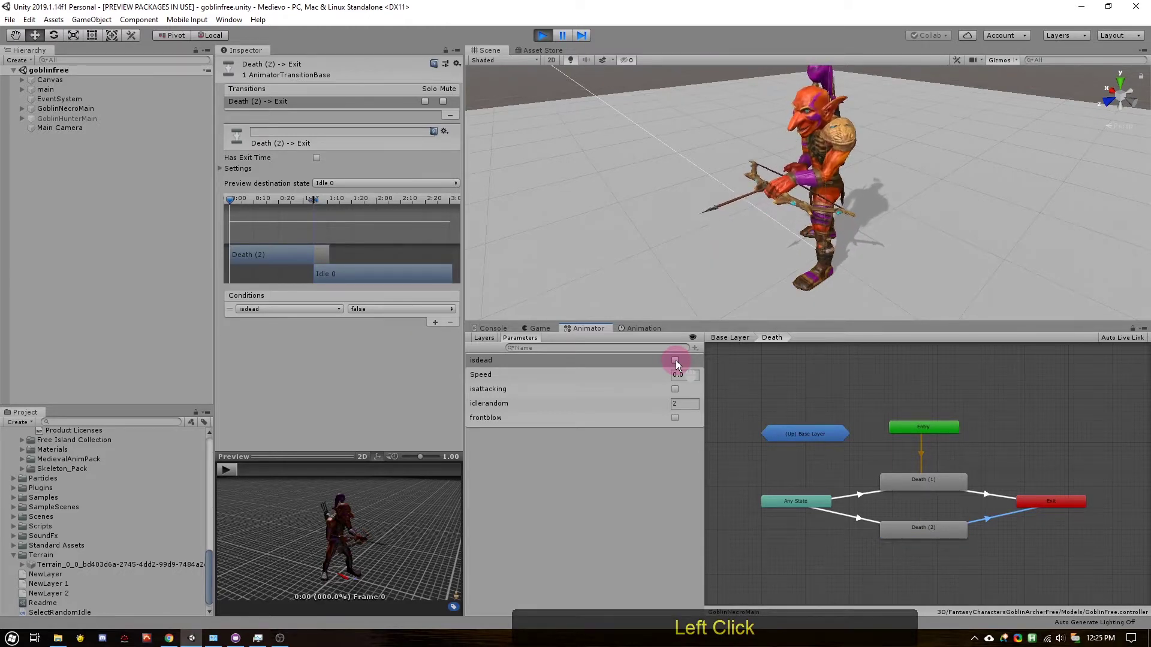
pyautogui.doubleClick(828, 431)
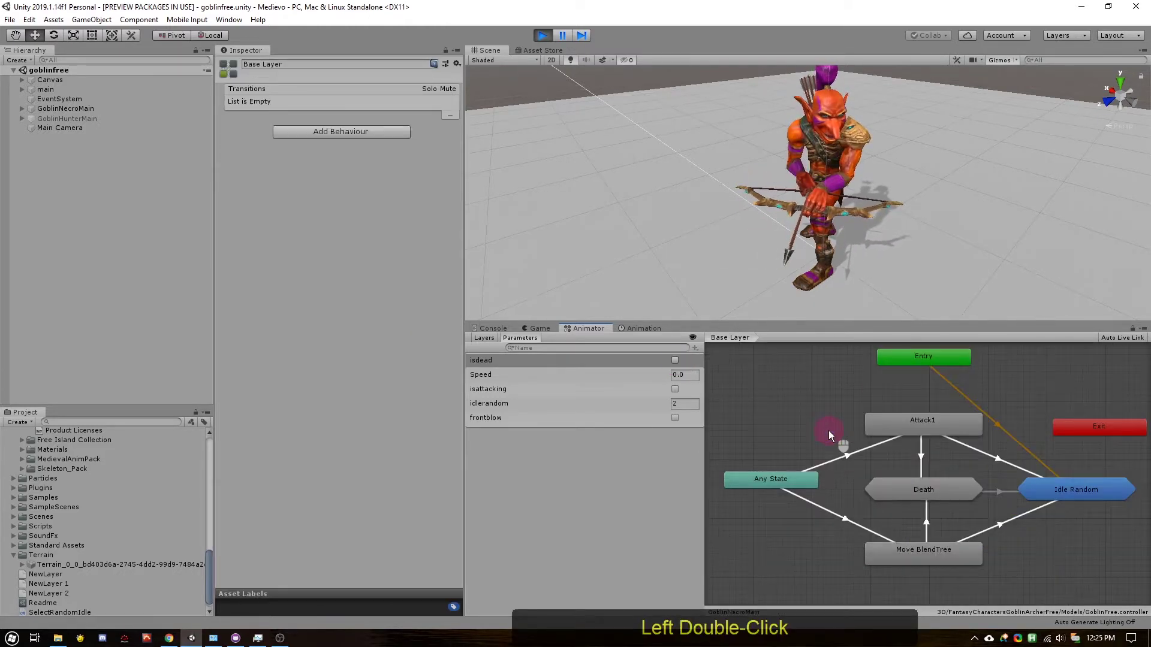
pyautogui.doubleClick(1050, 467)
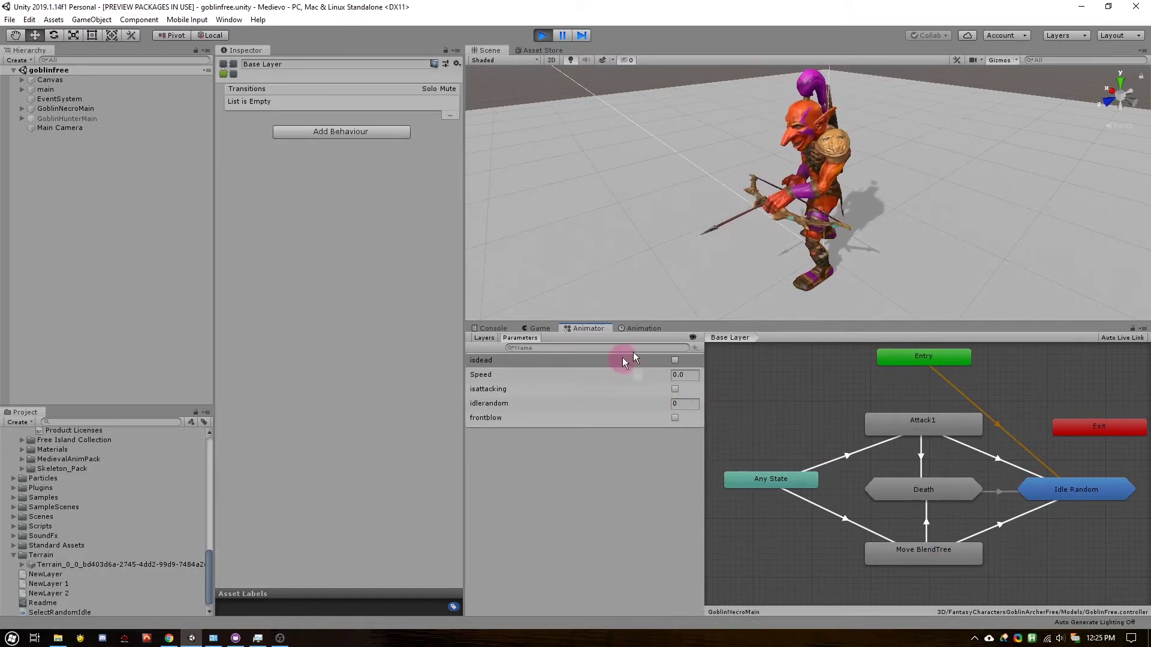
# - Set the Speed parameter to 0.1 to test the movement transition, and open the Move BlendTree
pyautogui.click(685, 375)
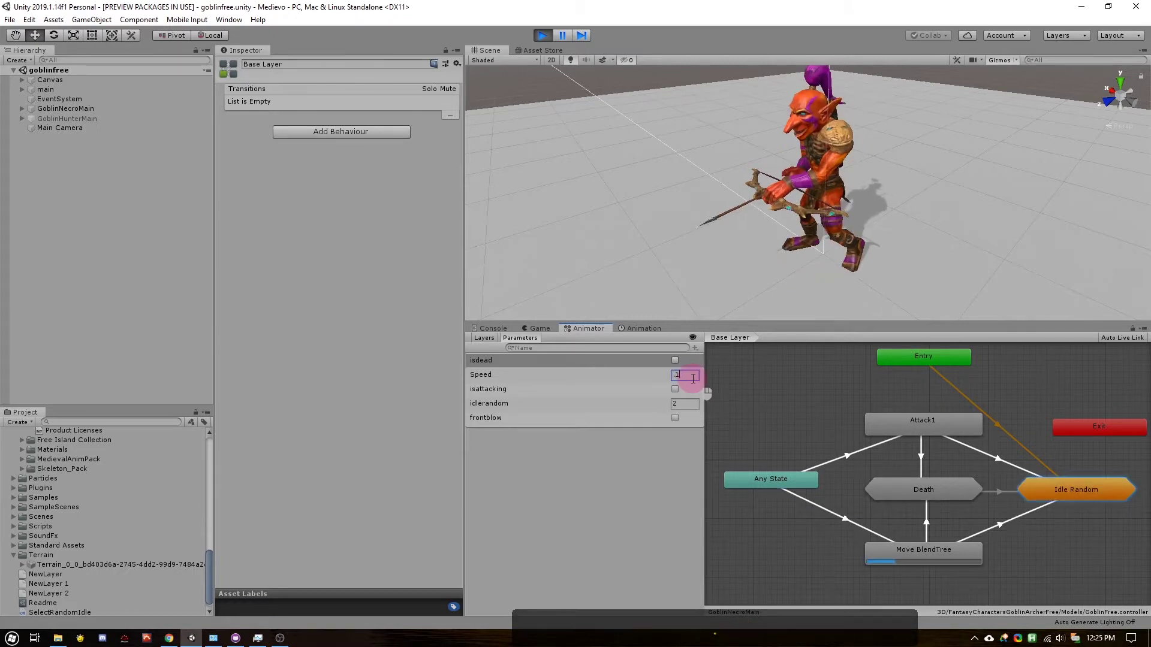
pyautogui.write('.1')
pyautogui.click(930, 543)
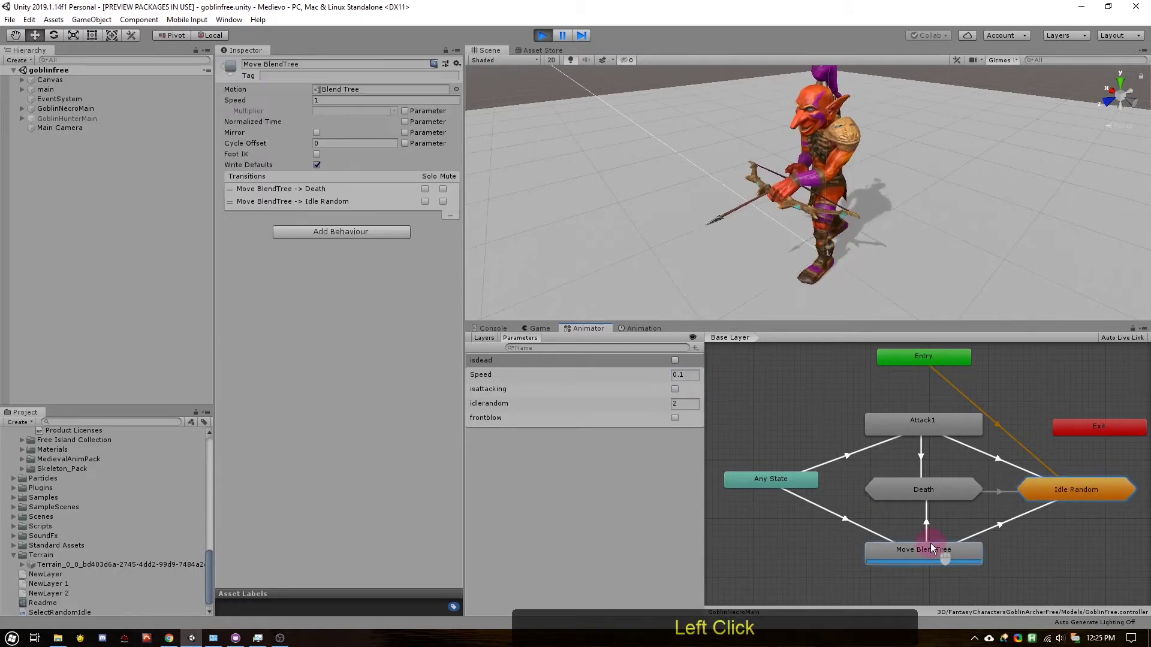
pyautogui.doubleClick(927, 547)
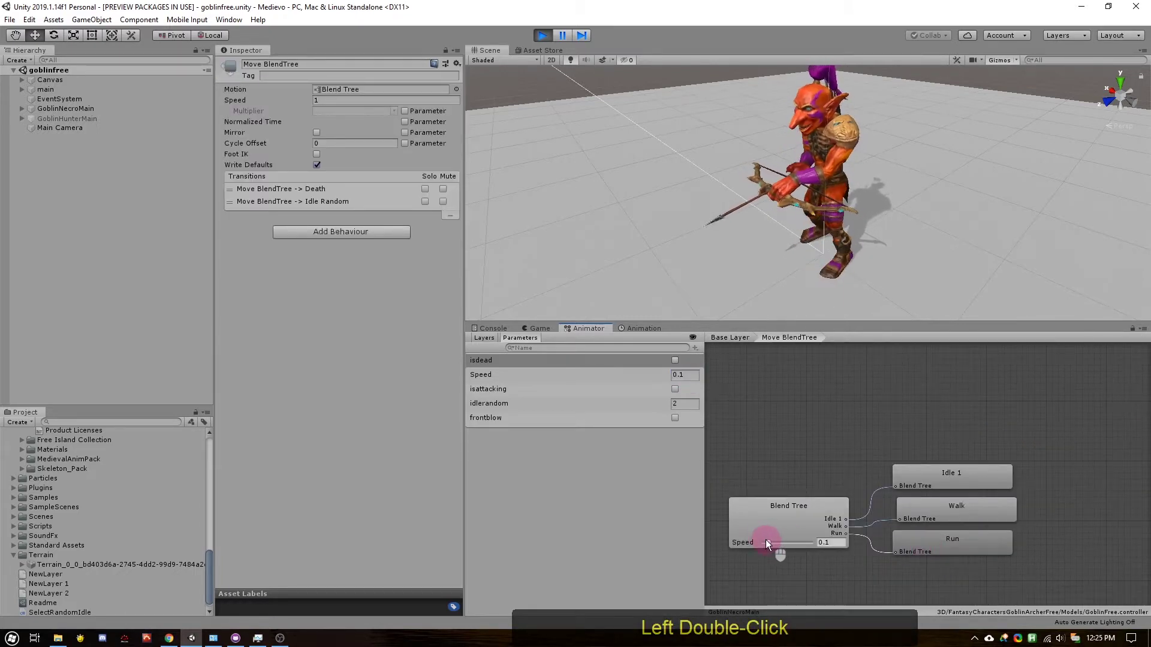
# - Raise the blend tree's Speed to 1 and inspect its Idle 1, Walk and Run motion thresholds
pyautogui.moveTo(768, 542); pyautogui.dragTo(821, 542)
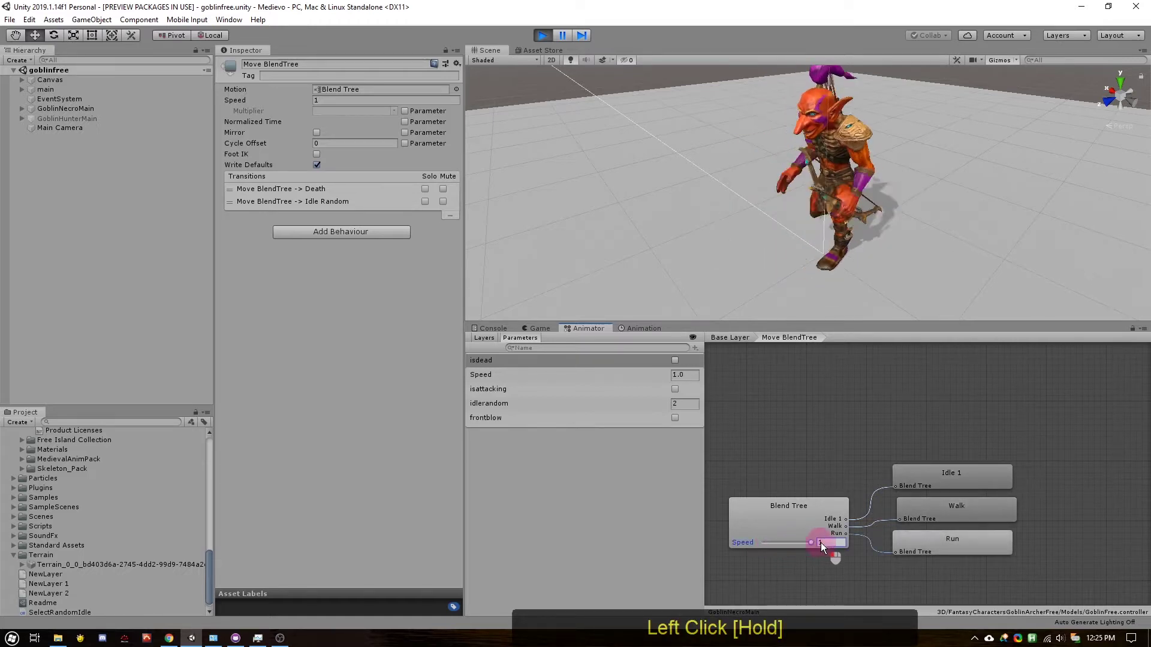
pyautogui.click(797, 513)
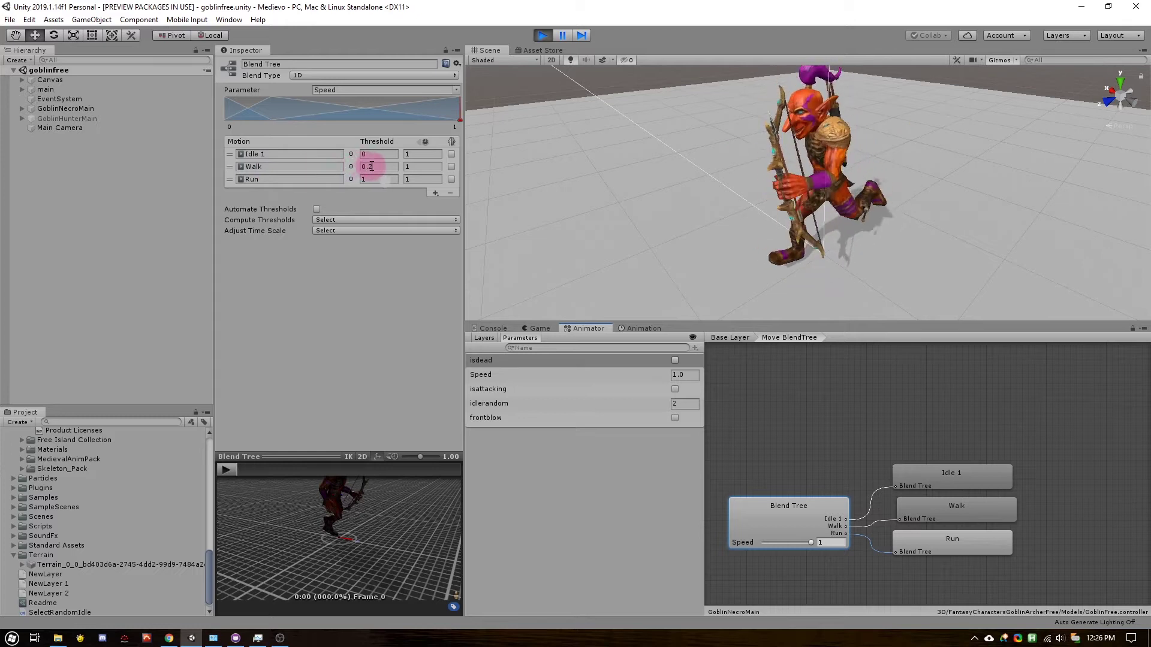
pyautogui.click(314, 211)
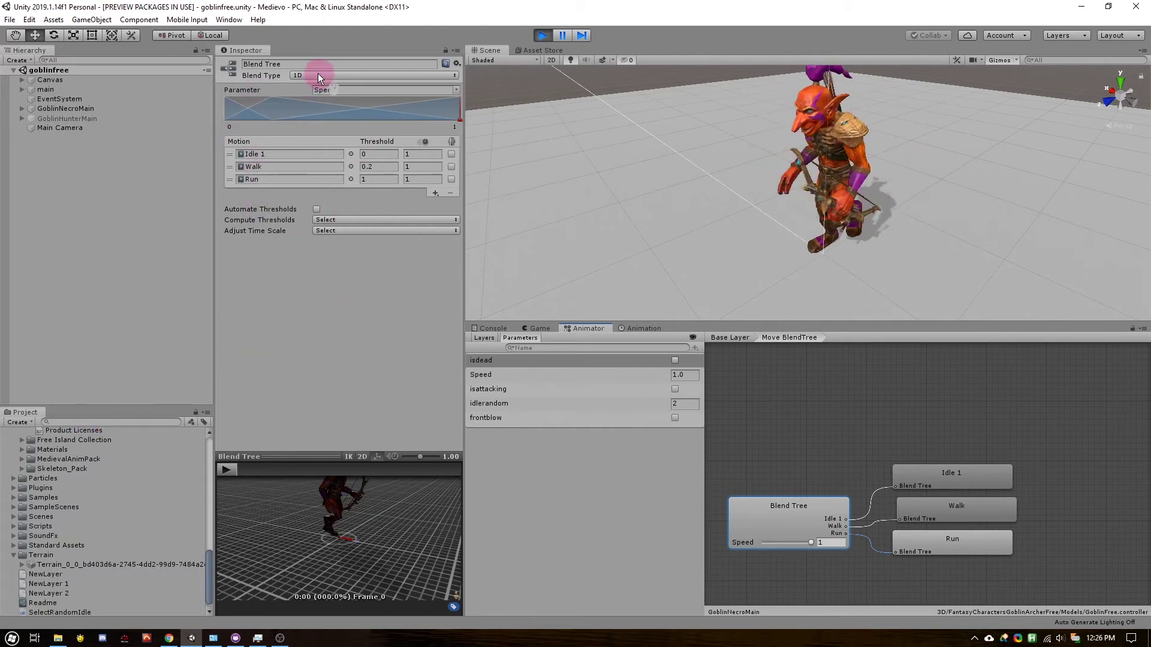
# - Lower the blend tree's Speed to 0.01, return to the Base Layer and look at the running state inside Idle Random
pyautogui.click(810, 541)
pyautogui.moveTo(809, 541); pyautogui.dragTo(763, 541)
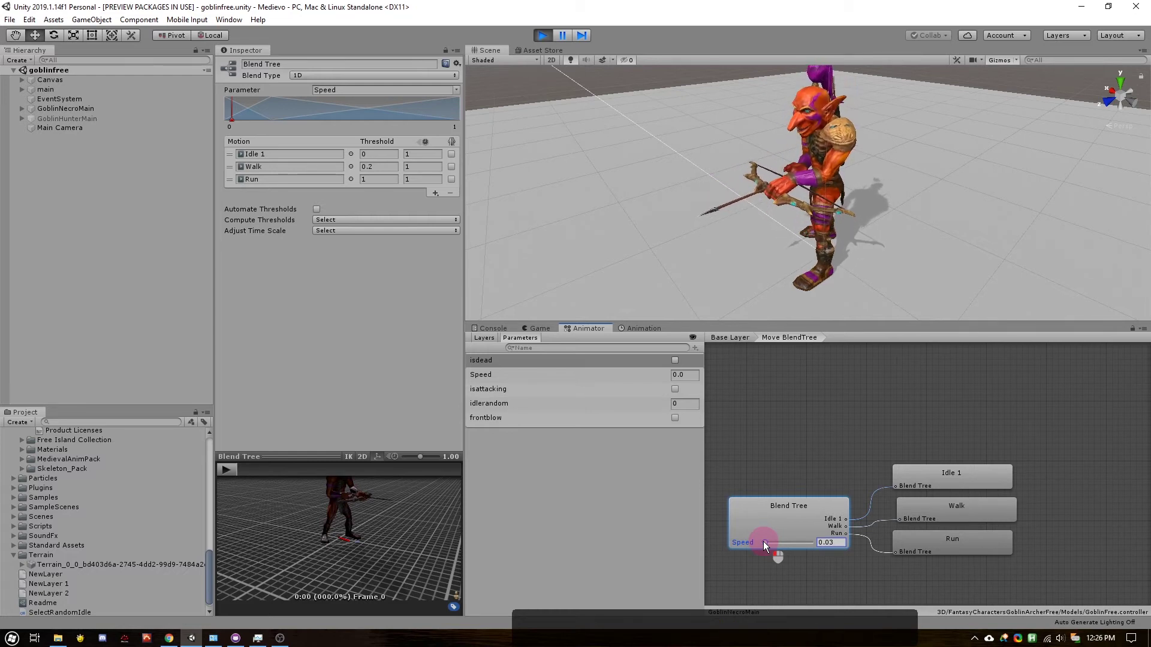
pyautogui.moveTo(763, 542); pyautogui.dragTo(762, 541)
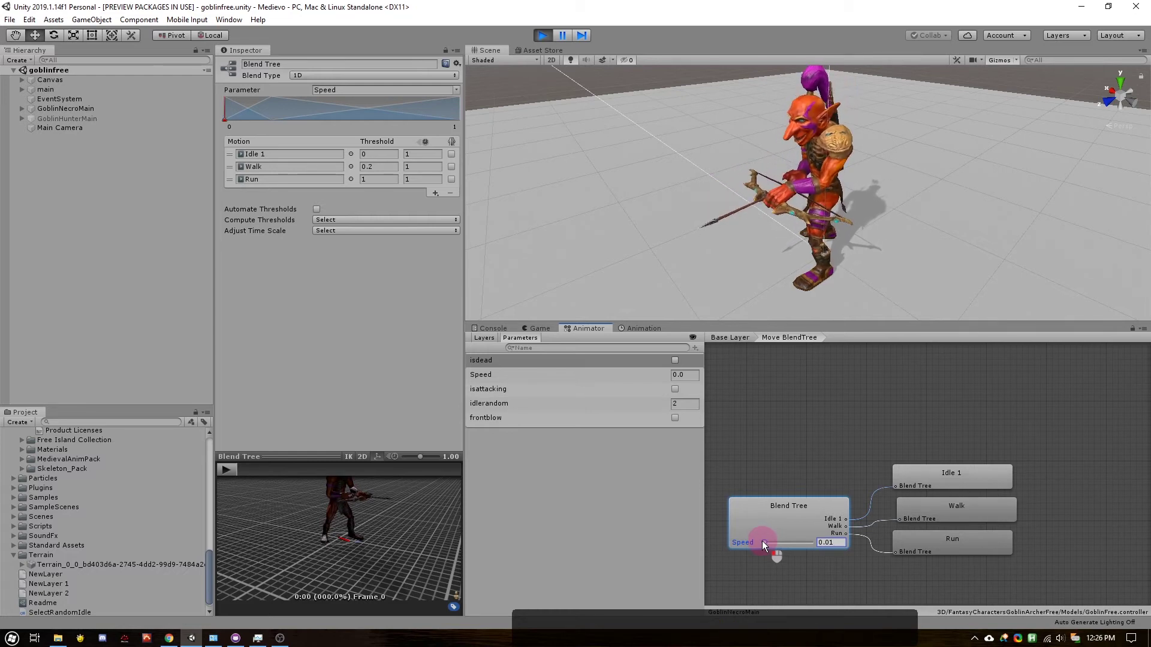
pyautogui.click(725, 337)
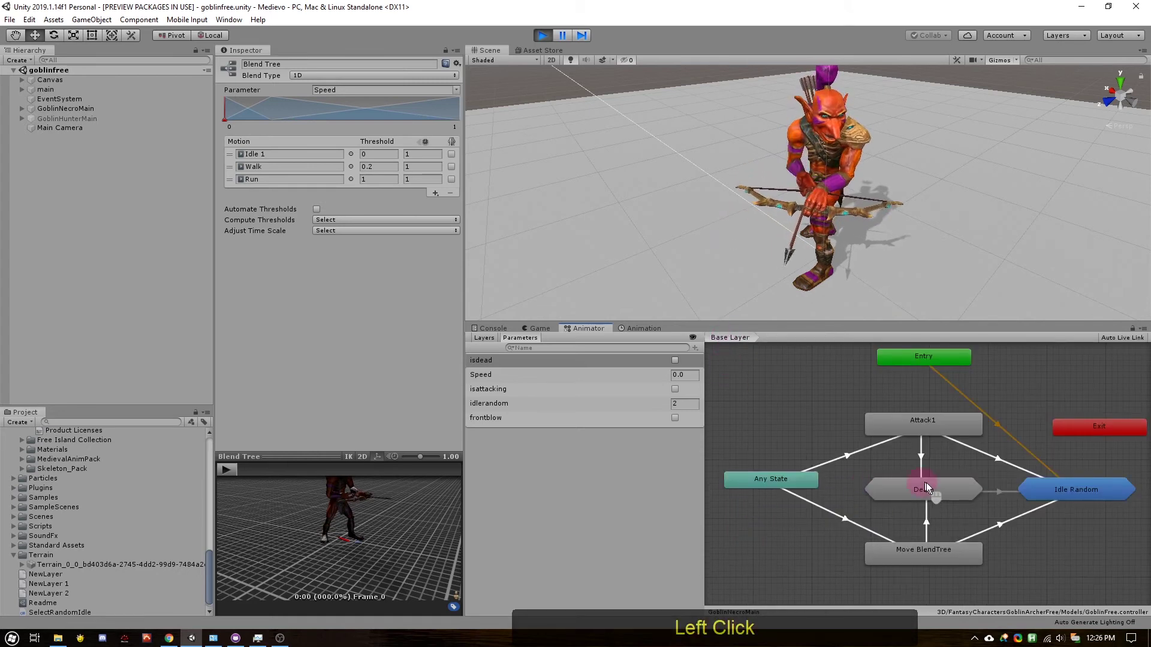
pyautogui.doubleClick(1067, 494)
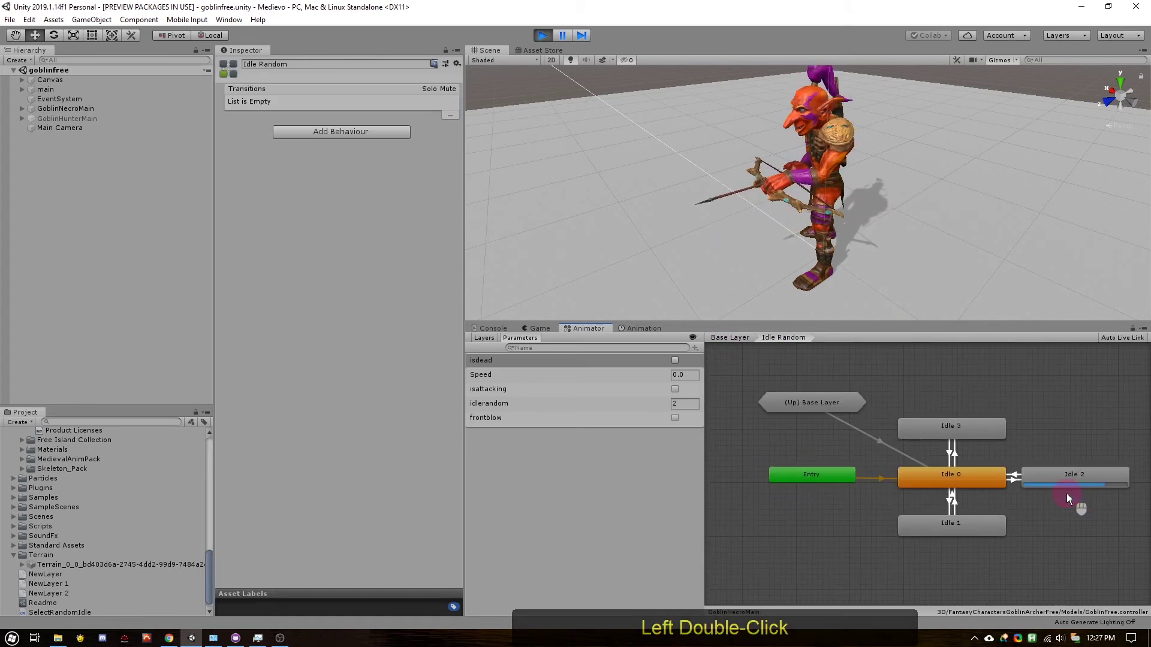